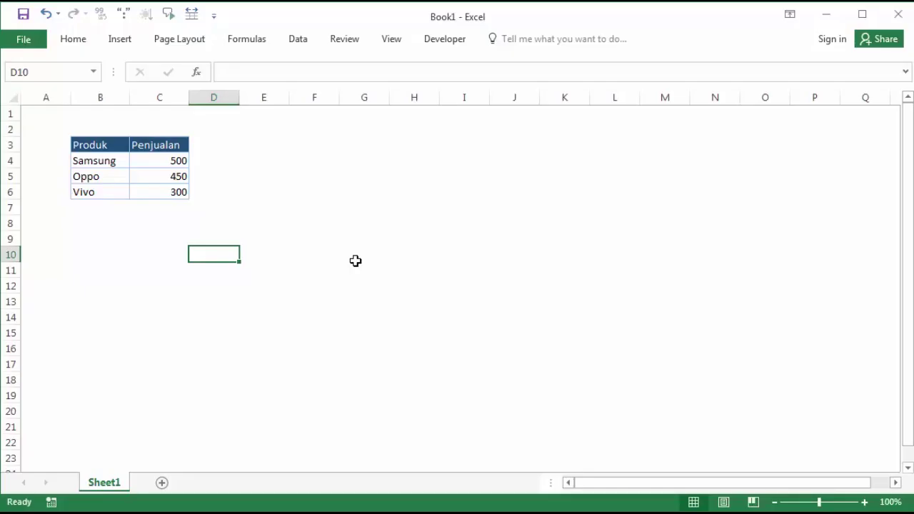
Check the Produk and Penjualan table cells, then select the product and sales data B4:C6
click(108, 152)
click(140, 143)
click(119, 159)
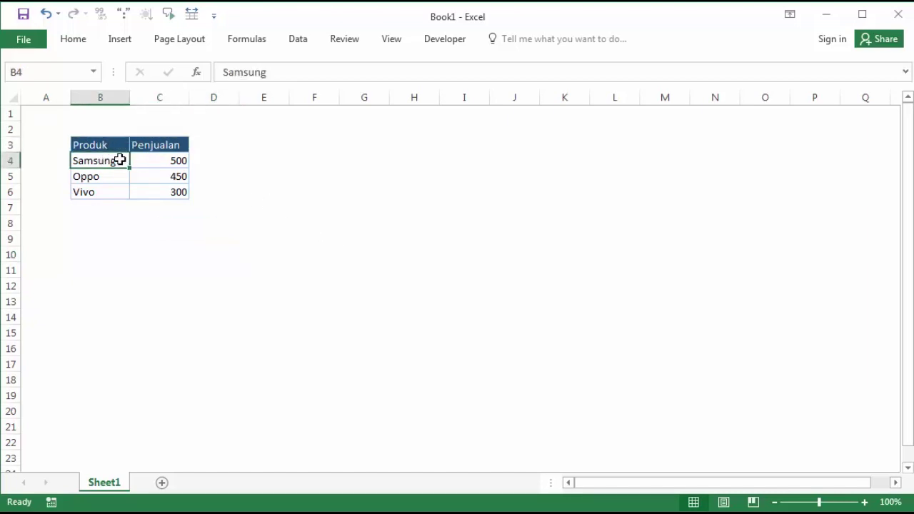
click(145, 159)
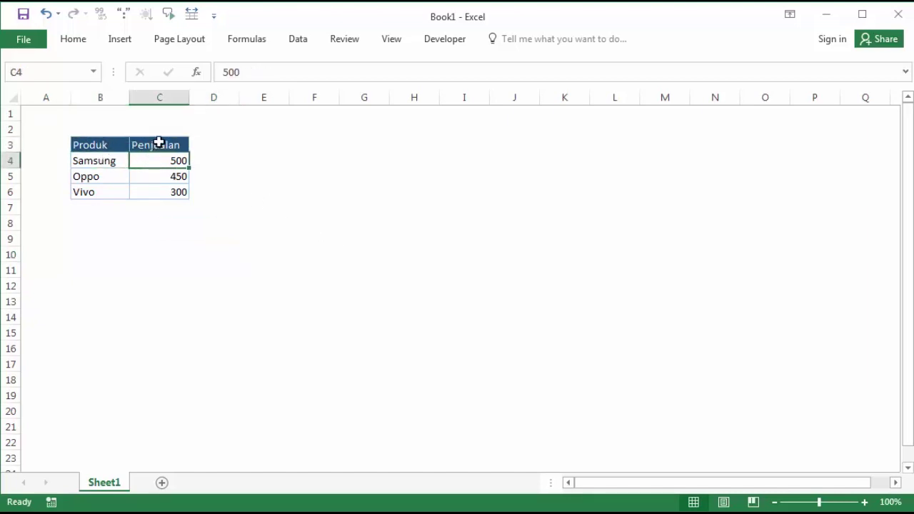
click(143, 144)
click(102, 145)
click(145, 144)
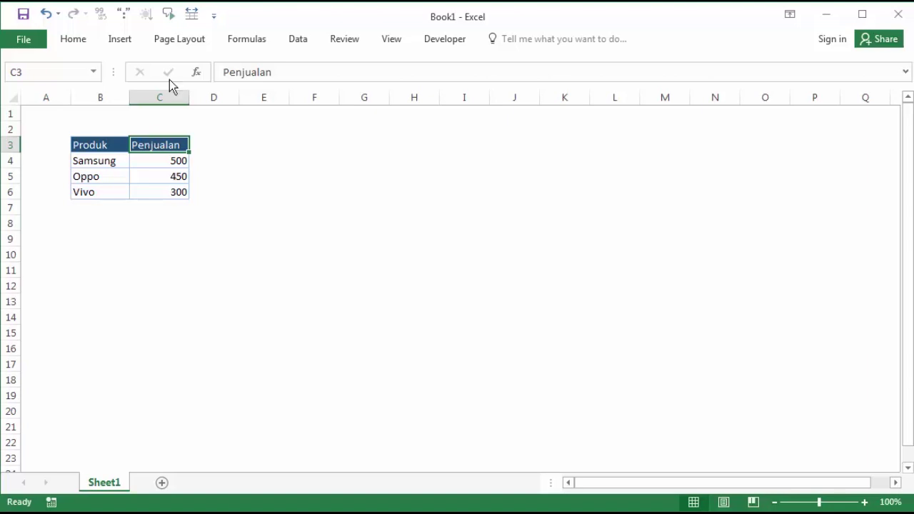
click(227, 149)
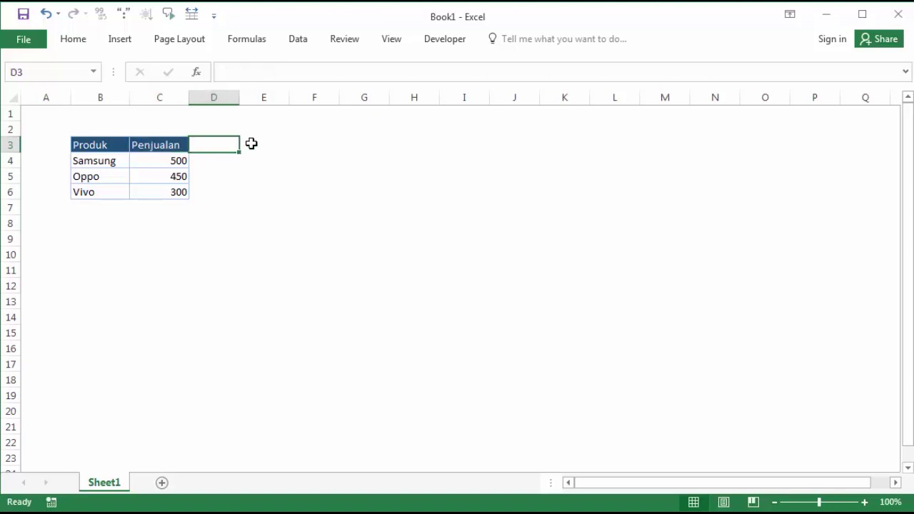
click(251, 144)
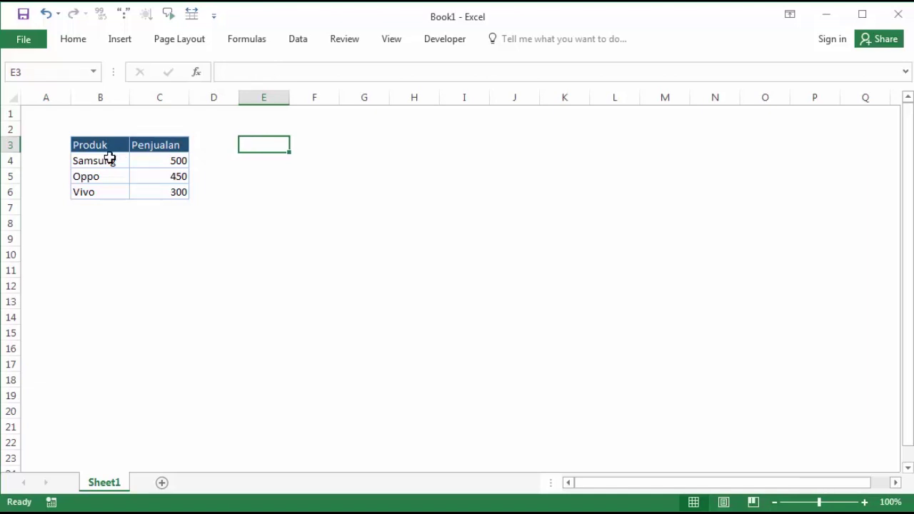
drag(107, 158, 146, 189)
drag(107, 160, 152, 185)
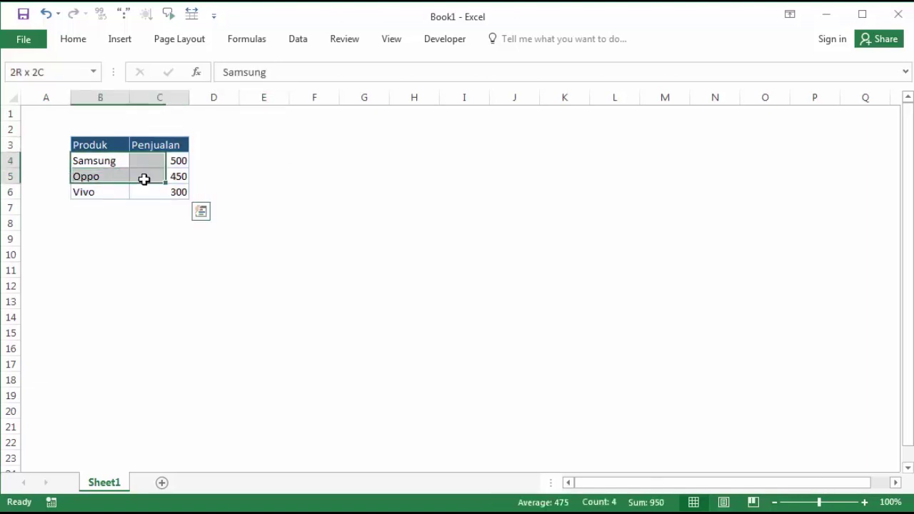
Preview Recommended Charts for the data as pie, clustered bar and clustered column
click(121, 40)
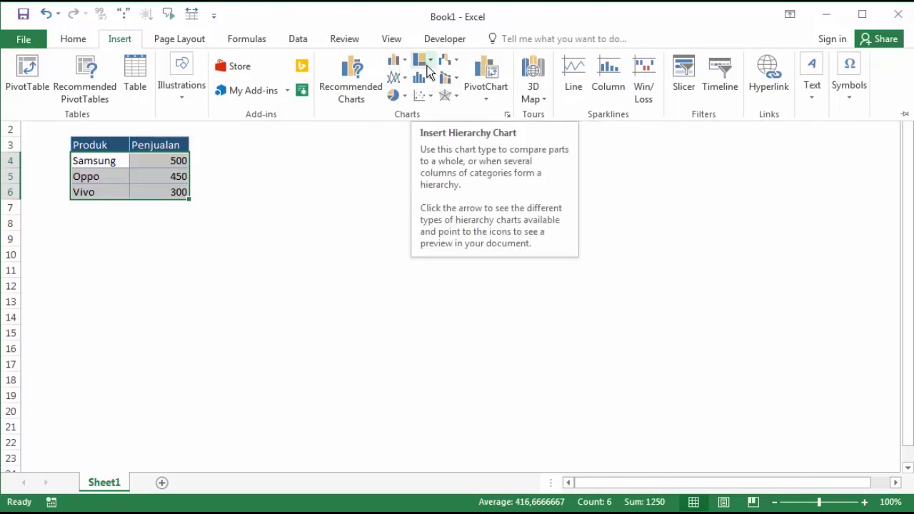
click(361, 93)
drag(694, 14, 427, 23)
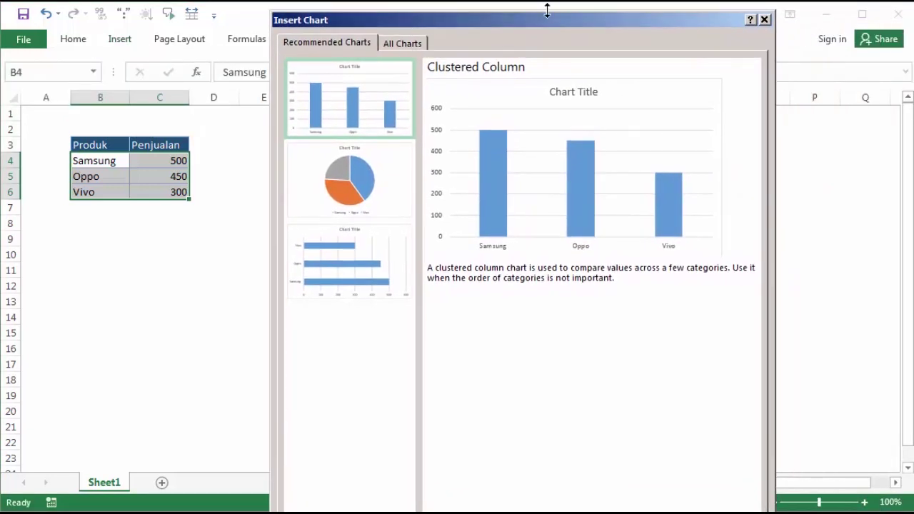
mouse_move(547, 10)
mouse_down()
mouse_move(550, 67)
mouse_move(551, 53)
mouse_up()
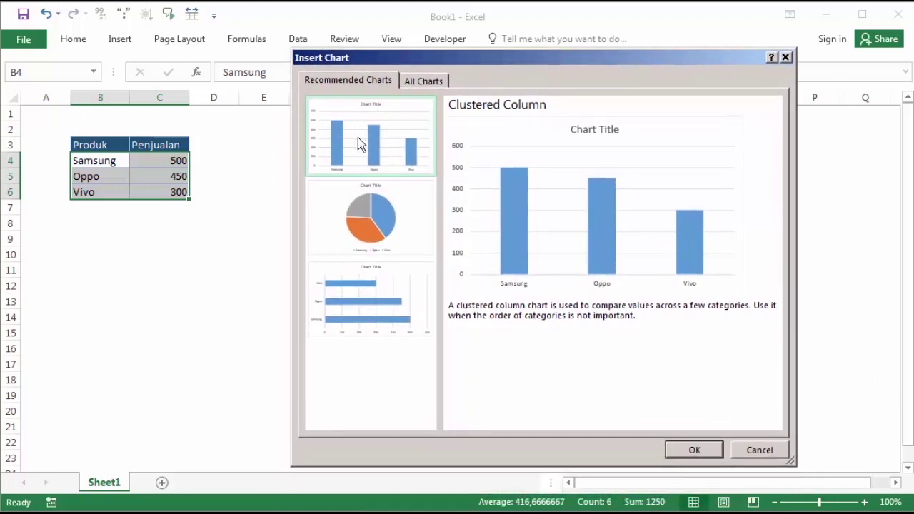
click(364, 243)
click(367, 300)
click(381, 159)
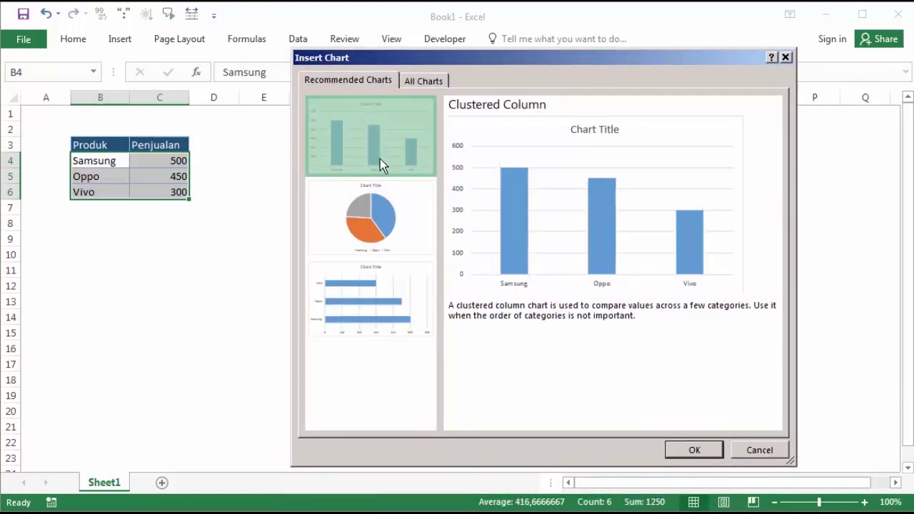
Browse the line, pie and bar chart types, then cancel without inserting a chart
click(422, 82)
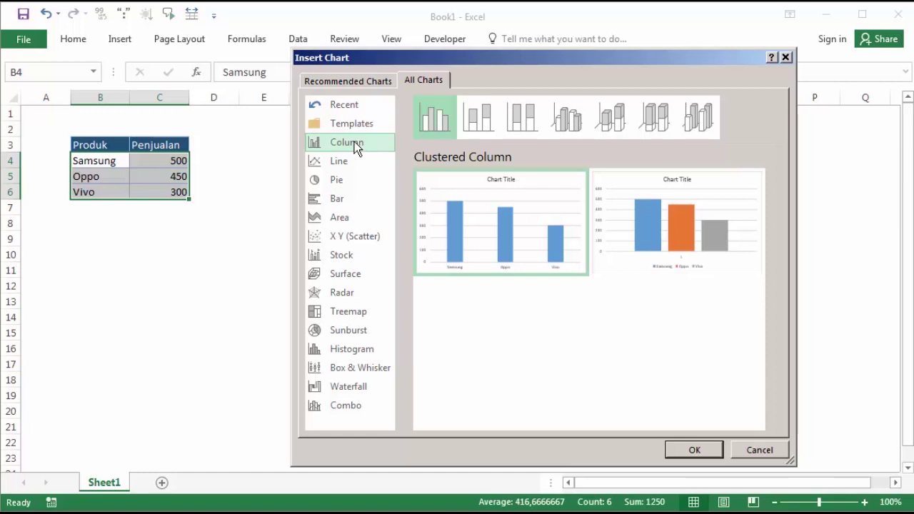
click(353, 162)
click(353, 181)
click(355, 200)
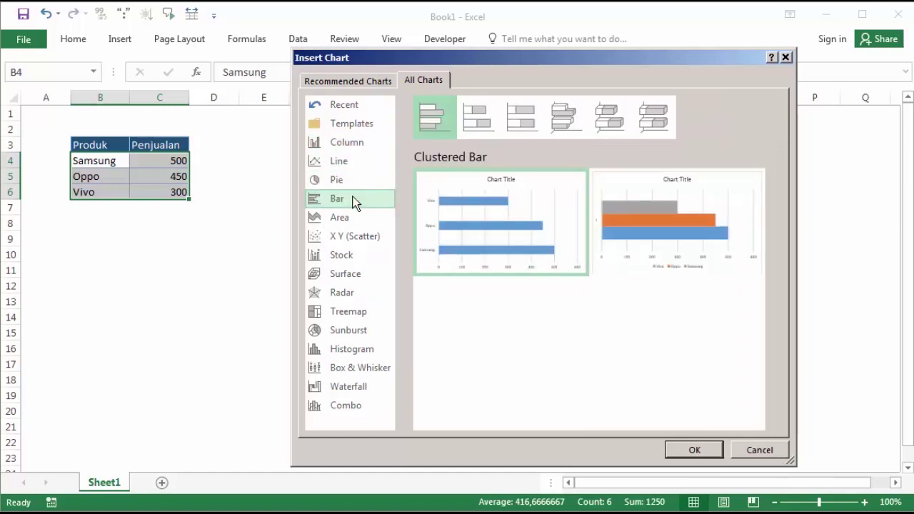
click(758, 453)
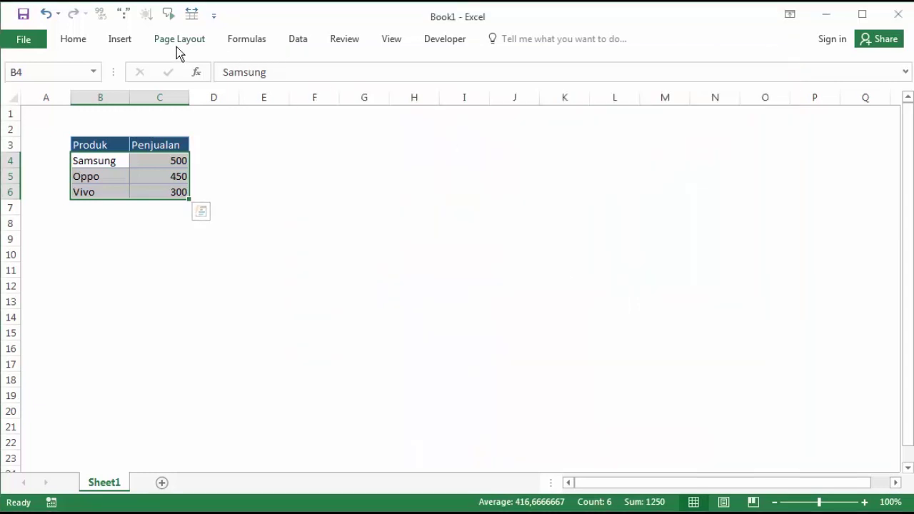
click(120, 40)
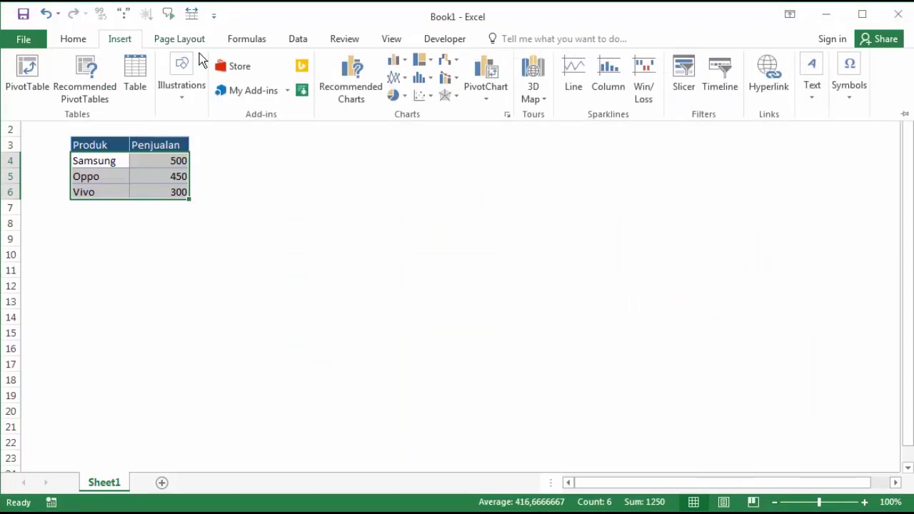
Insert a 2-D Clustered Column chart of the sales and drag it up beside the table
click(404, 67)
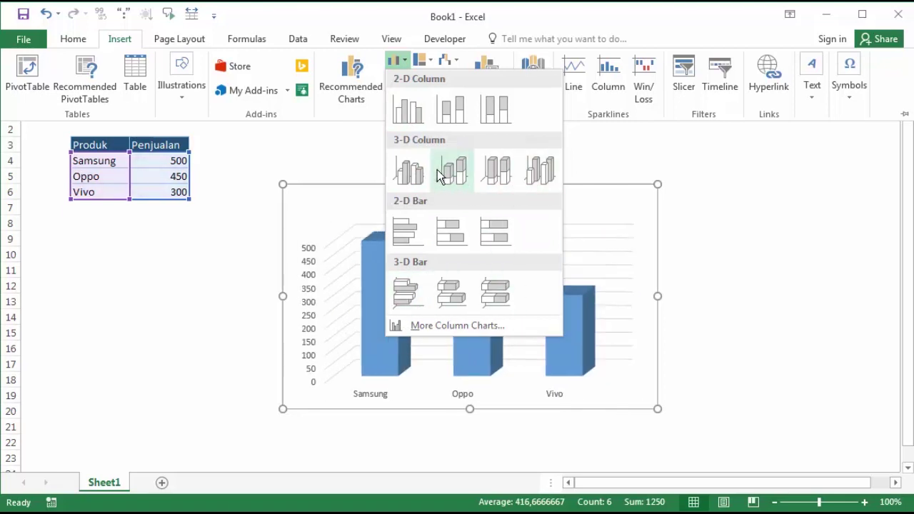
click(409, 116)
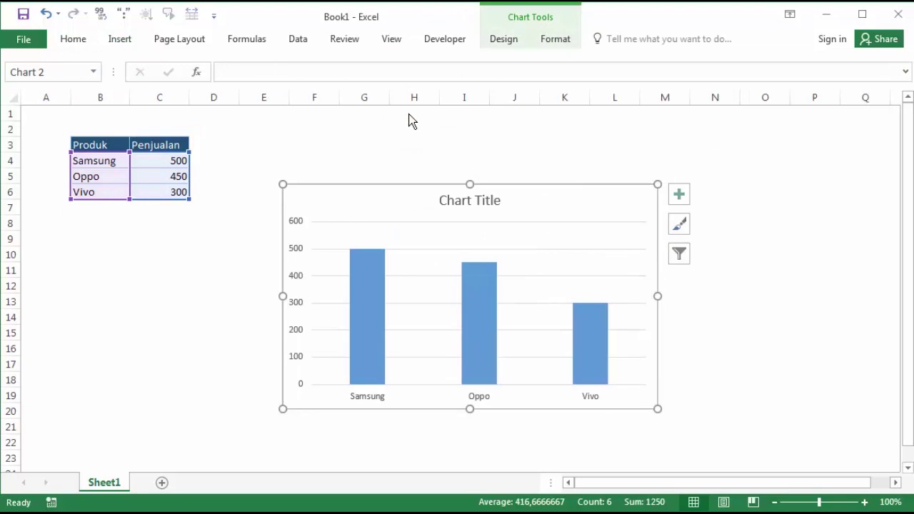
mouse_move(381, 184)
mouse_down()
mouse_move(351, 135)
mouse_move(315, 131)
mouse_up()
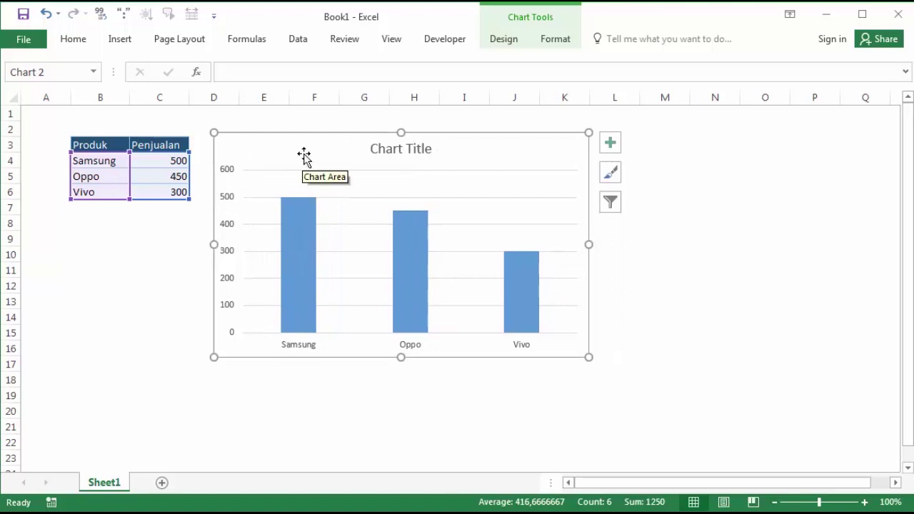
click(503, 43)
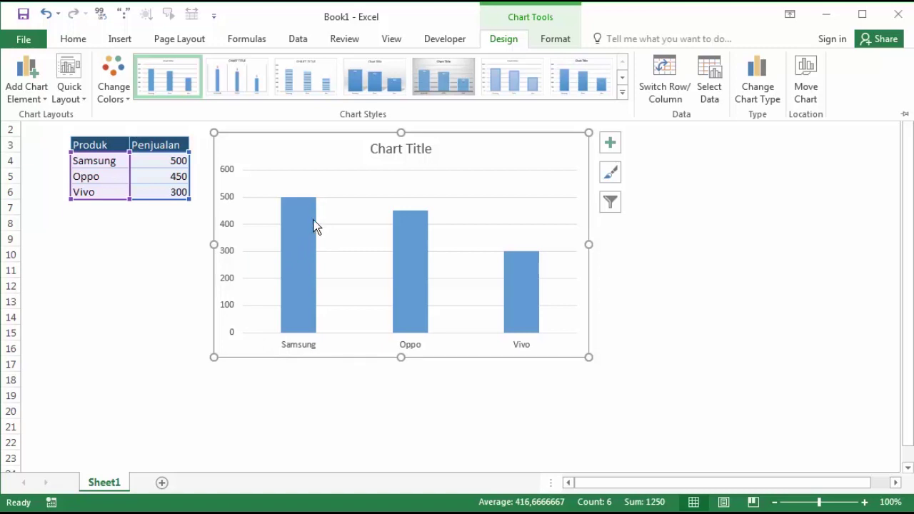
Apply Quick Layout 9 to add axis titles, collapse the ribbon, and select the Series1 legend
click(77, 97)
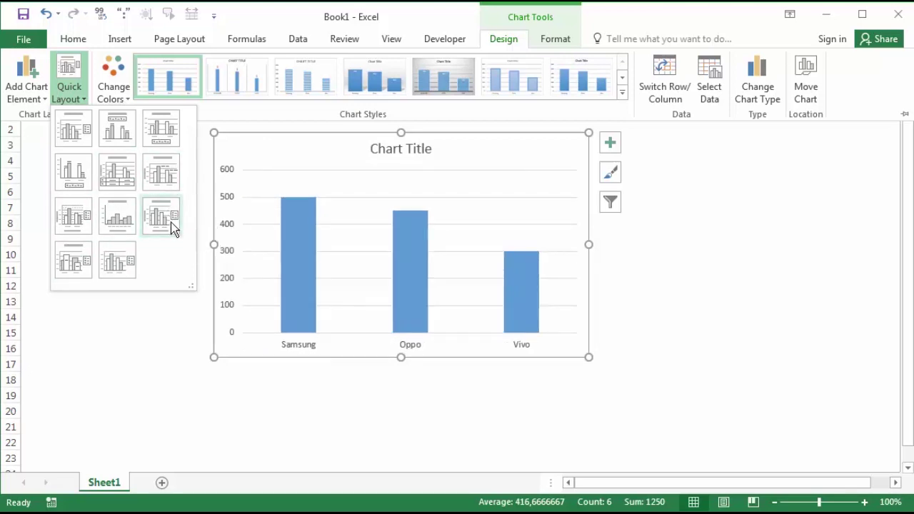
click(171, 223)
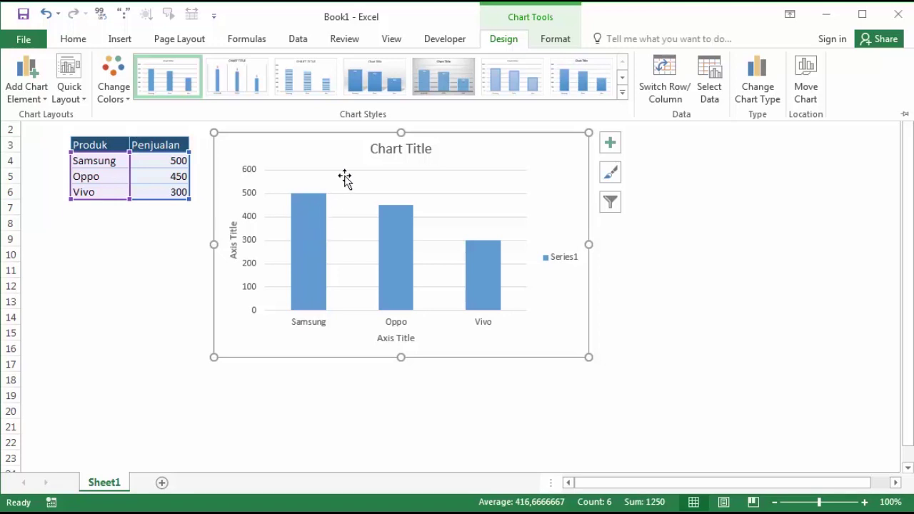
key(ctrl+F1)
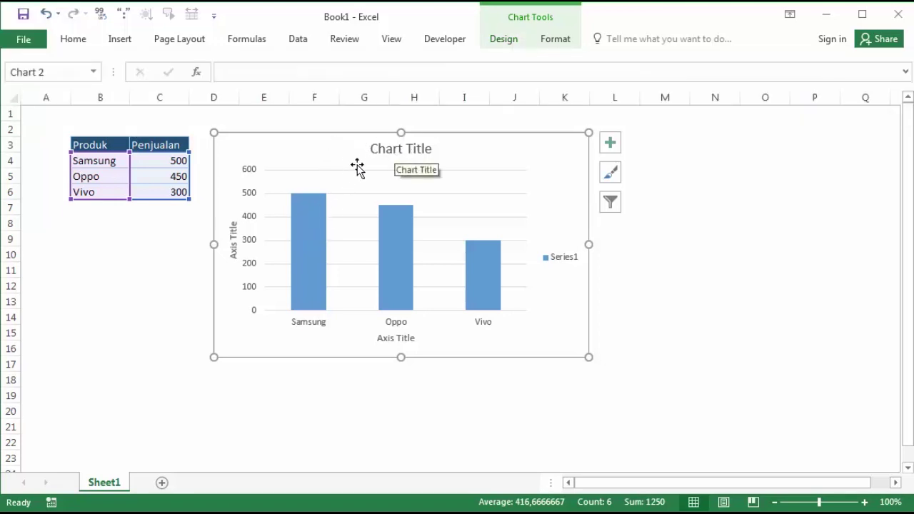
click(562, 259)
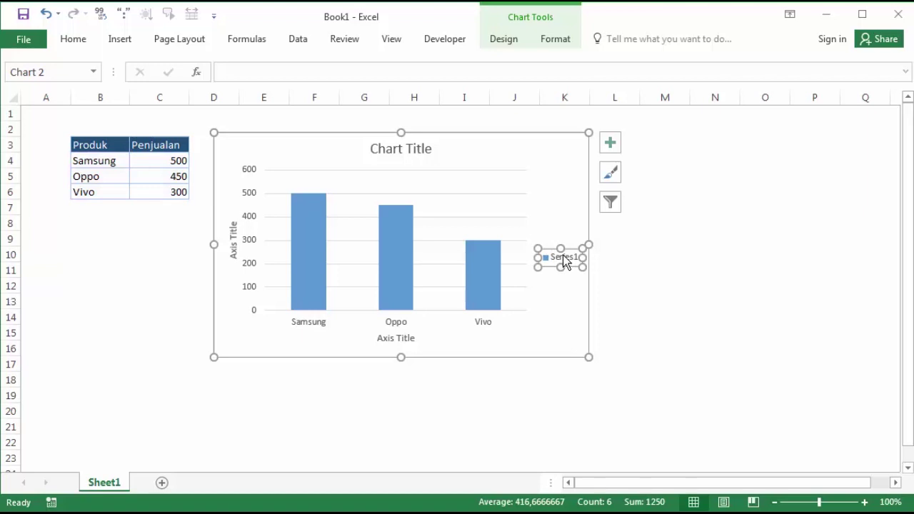
Delete the Series1 legend and retitle the chart GRAFIK PENJUALAN
key(Delete)
click(405, 152)
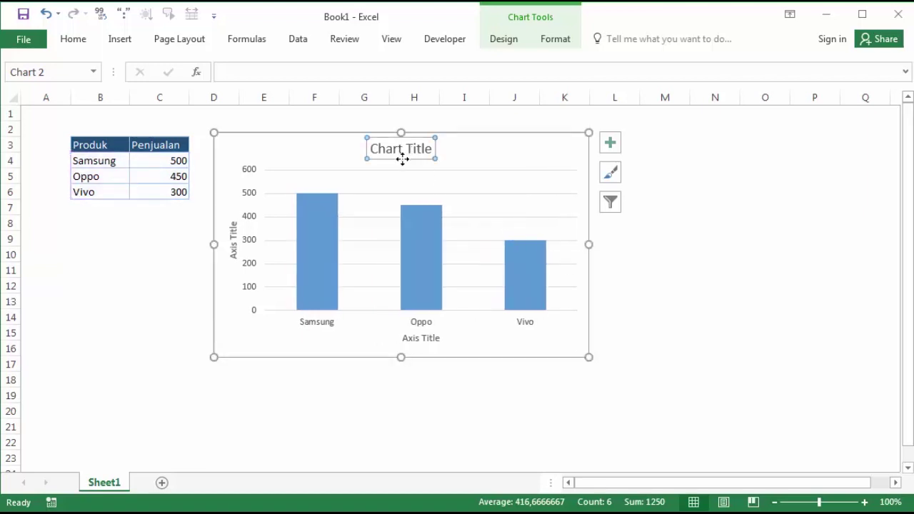
triple_click(399, 150)
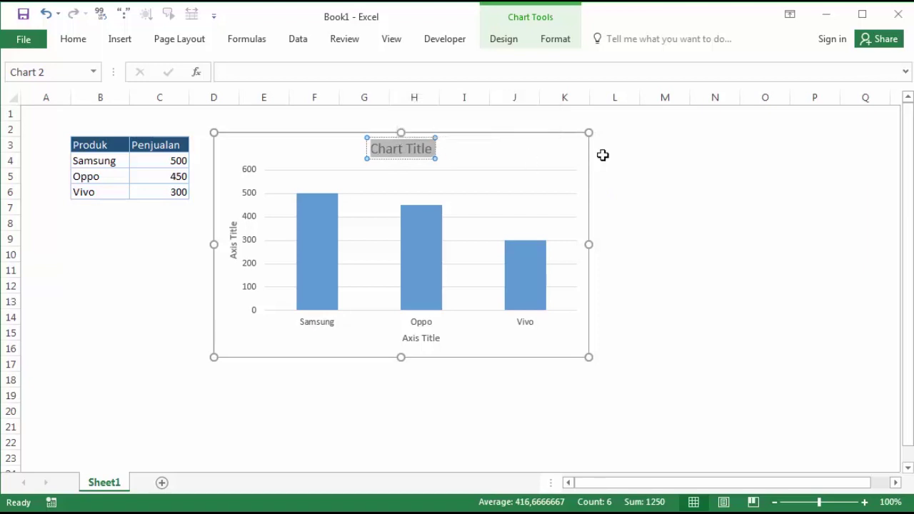
key(BackSpace)
text(GRA)
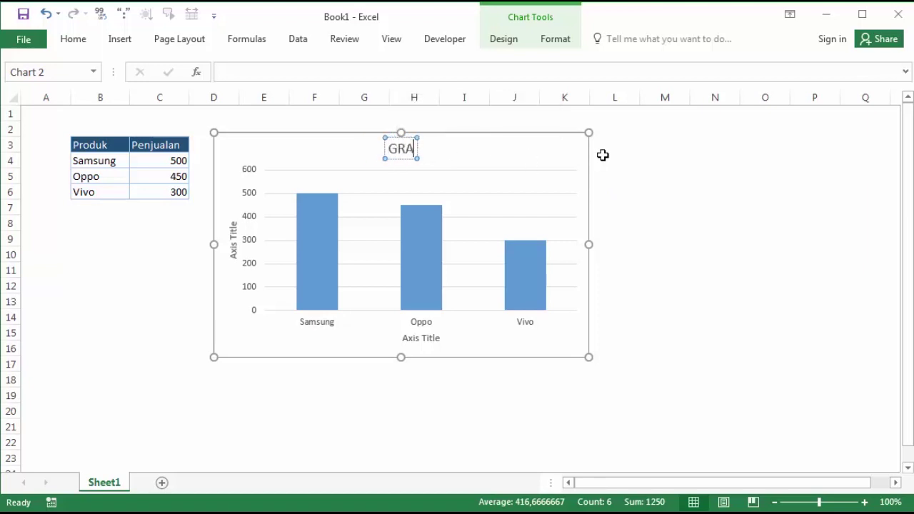
text(FIK PENJUALAN)
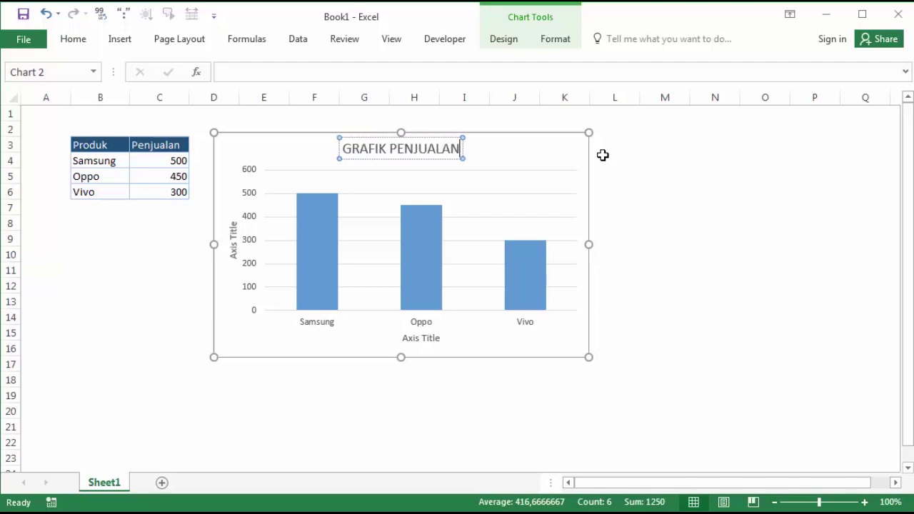
Name the vertical axis title JUMAT and the horizontal axis title PRODUK
click(235, 249)
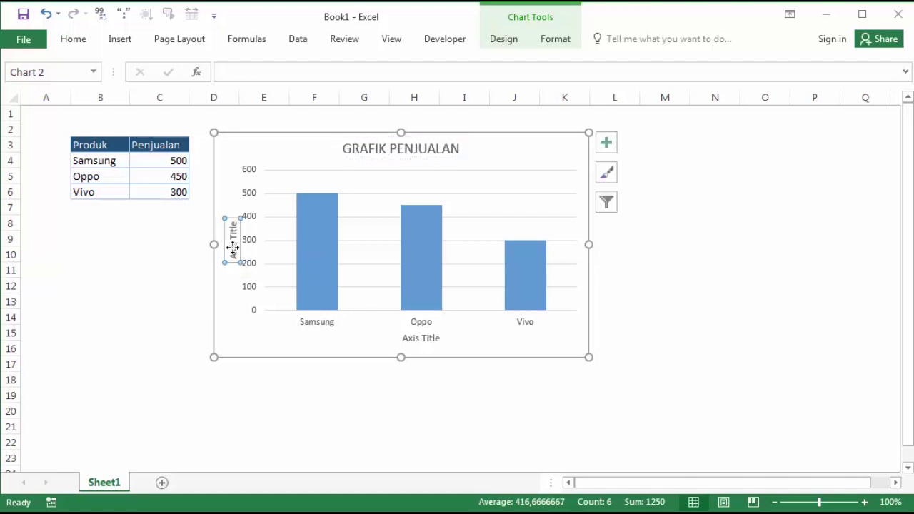
triple_click(236, 248)
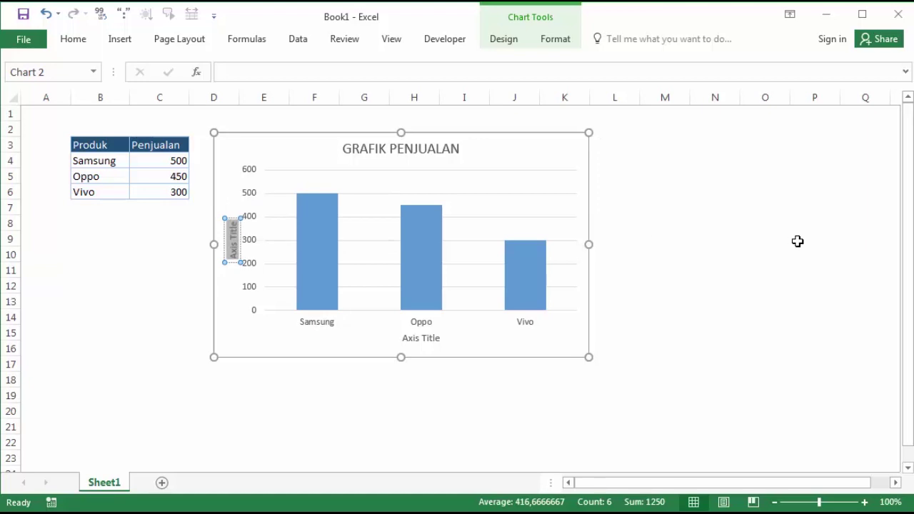
text(JUMAT)
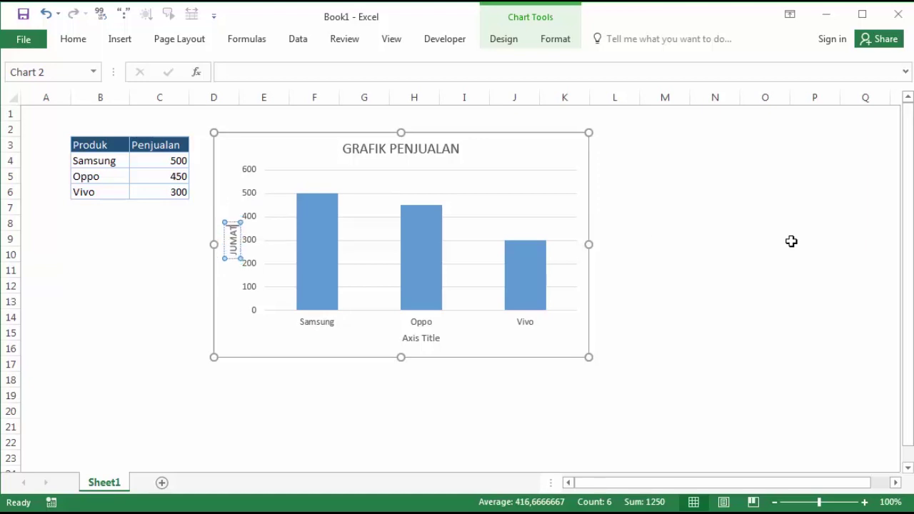
click(427, 340)
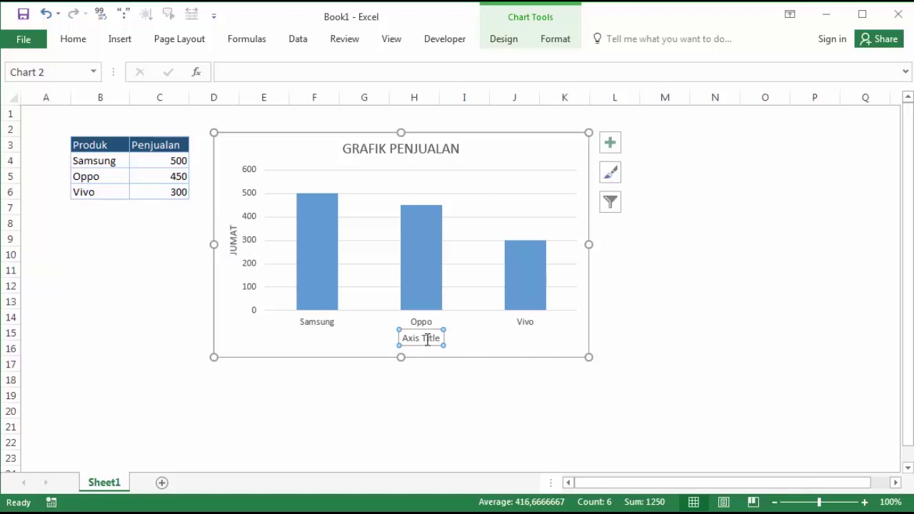
triple_click(427, 340)
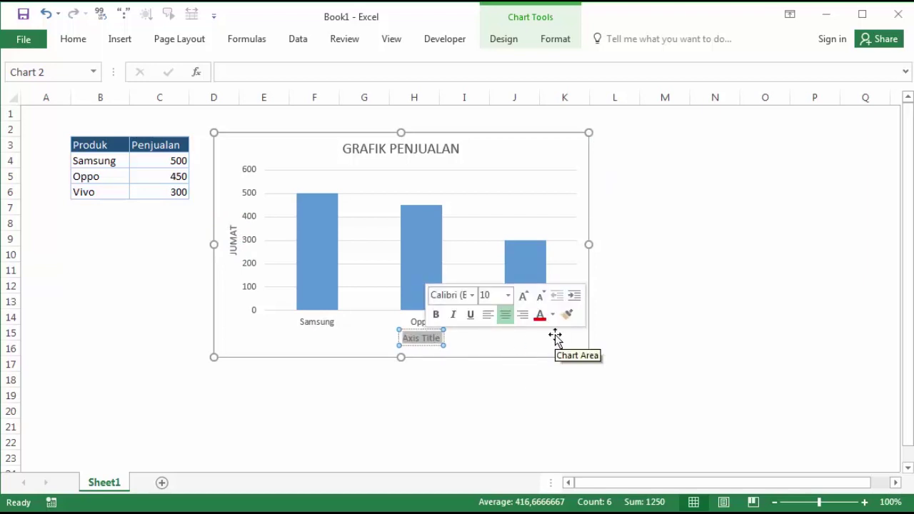
text(PROD)
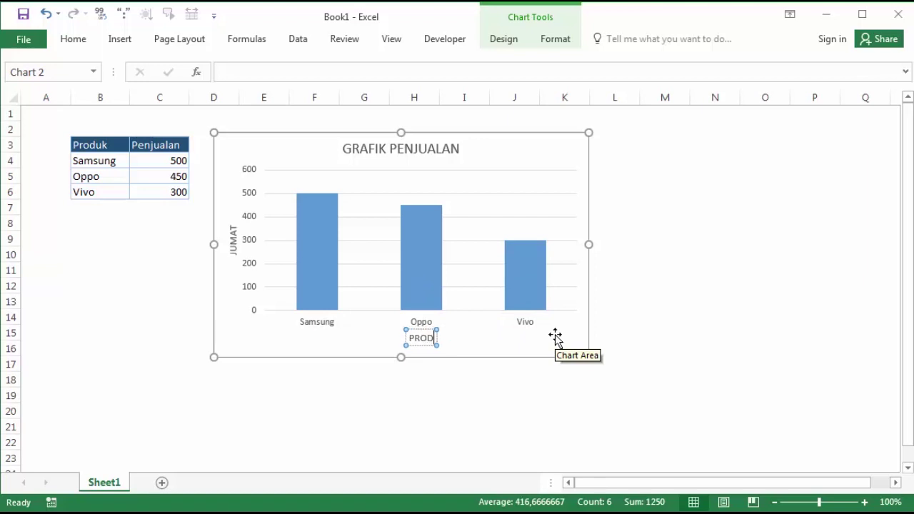
text(UK)
click(486, 379)
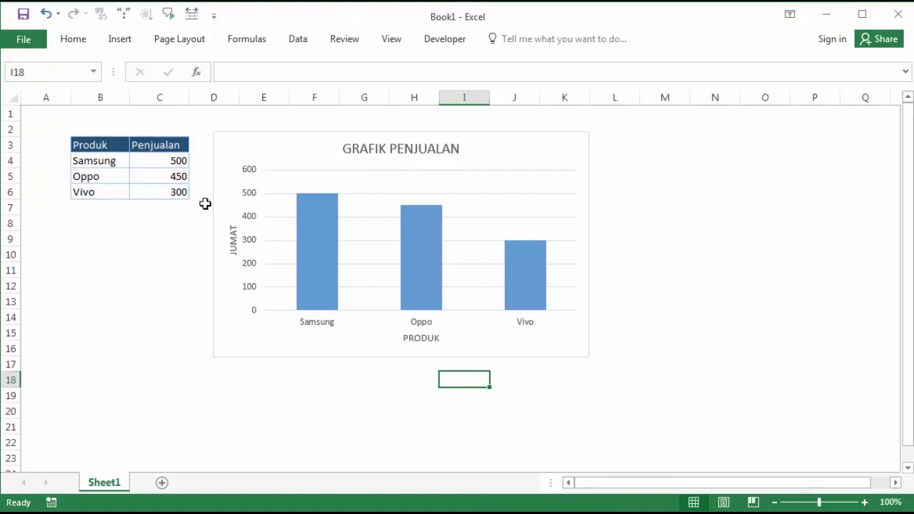
click(329, 233)
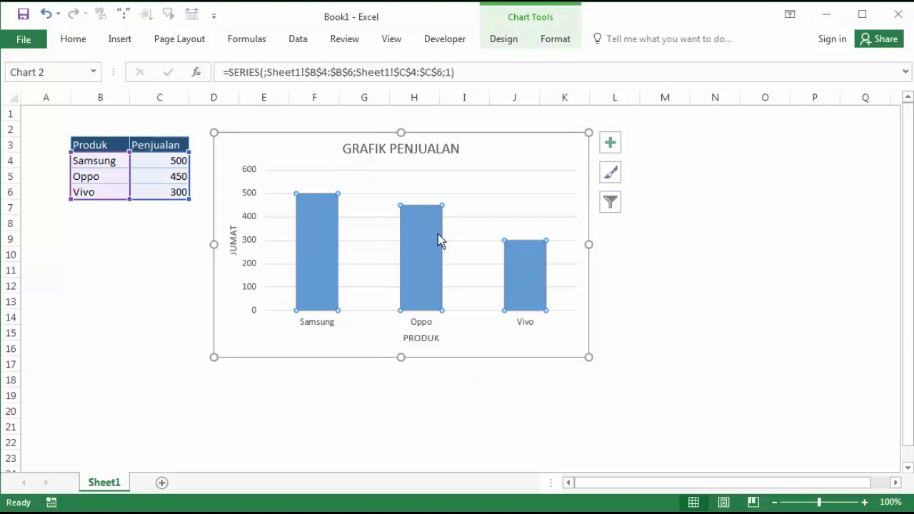
click(438, 234)
click(537, 261)
click(353, 168)
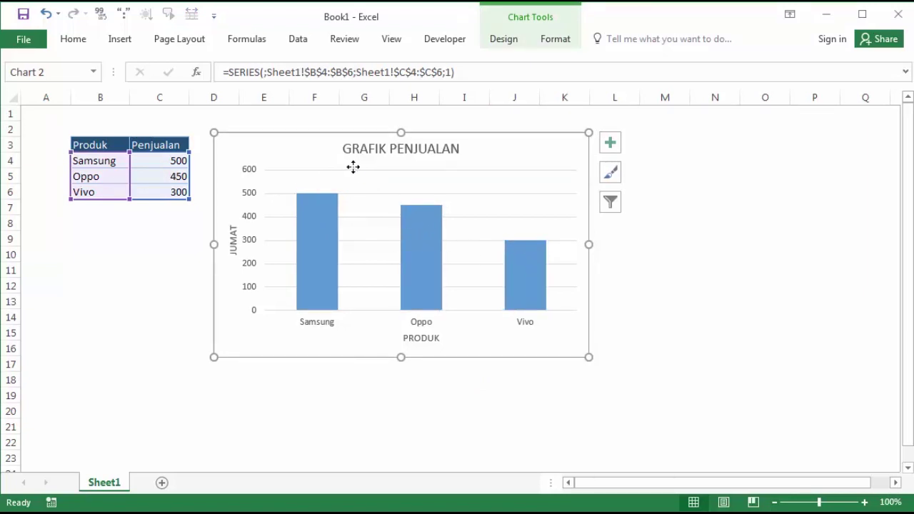
right_click(332, 204)
click(272, 187)
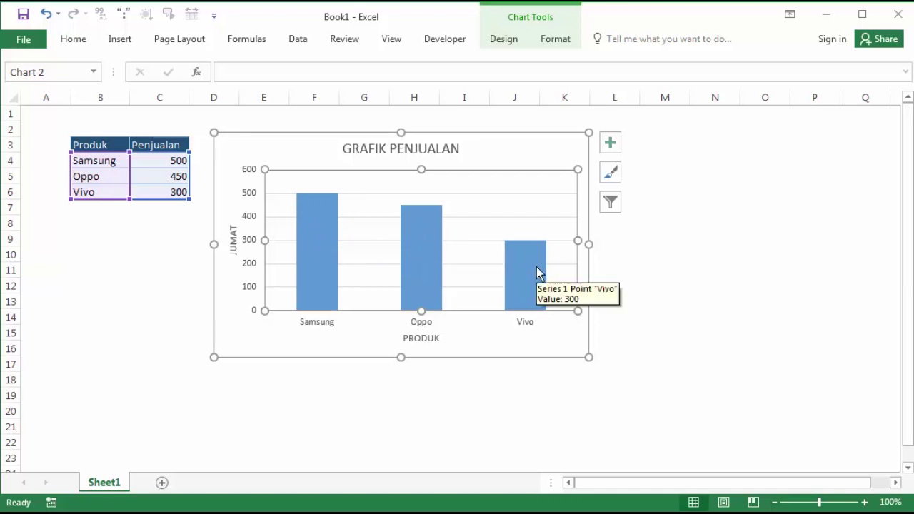
click(321, 236)
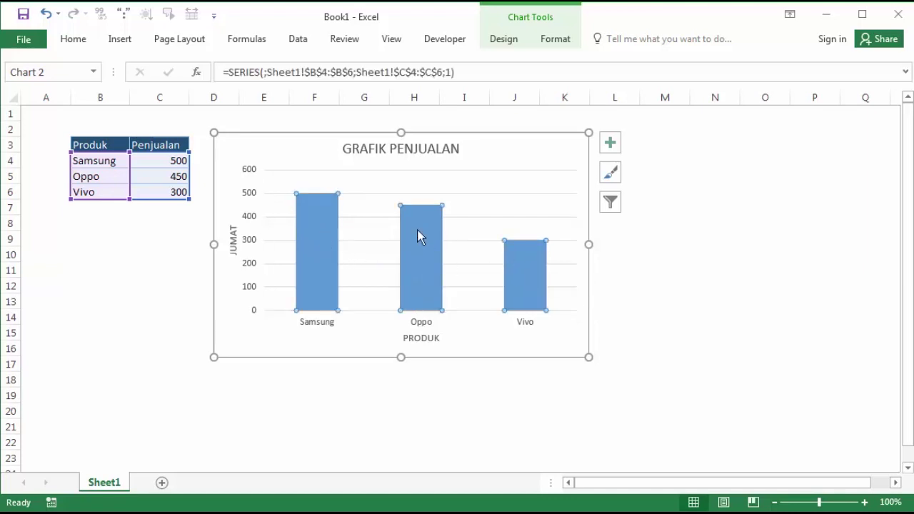
mouse_move(422, 257)
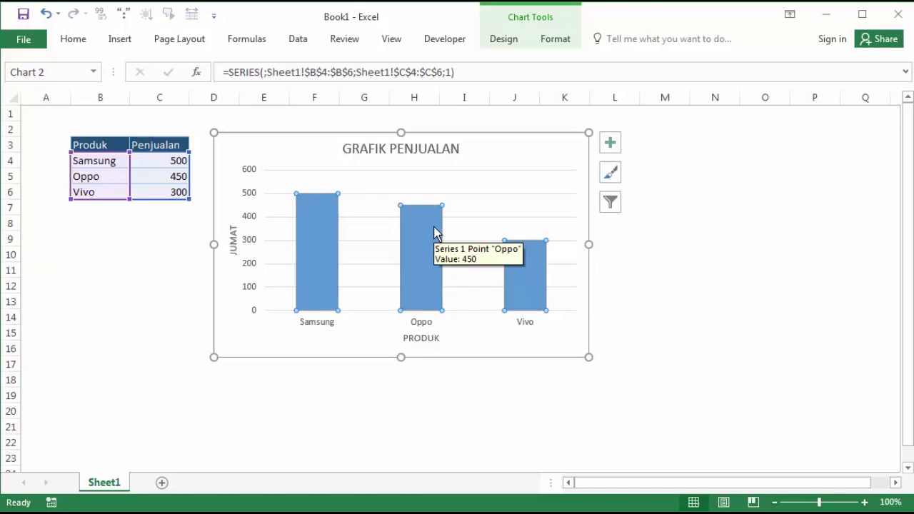
click(494, 205)
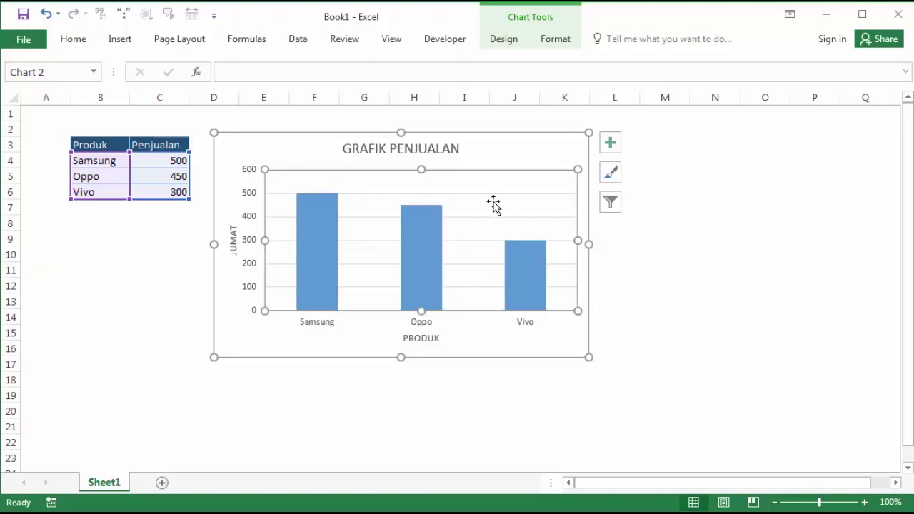
click(427, 224)
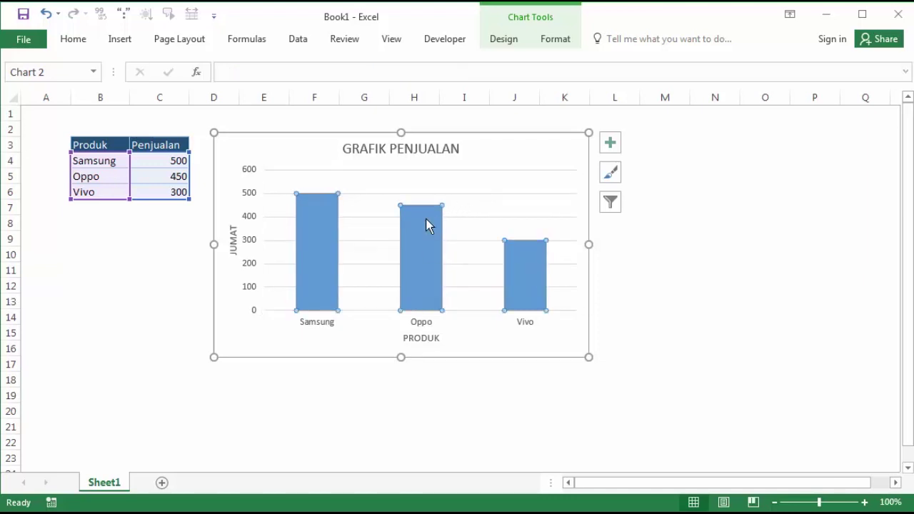
click(427, 225)
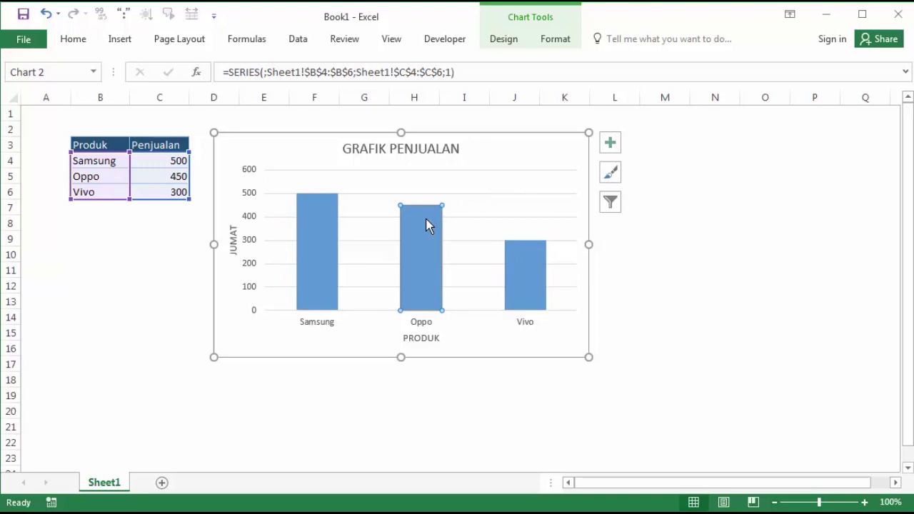
click(467, 210)
click(427, 223)
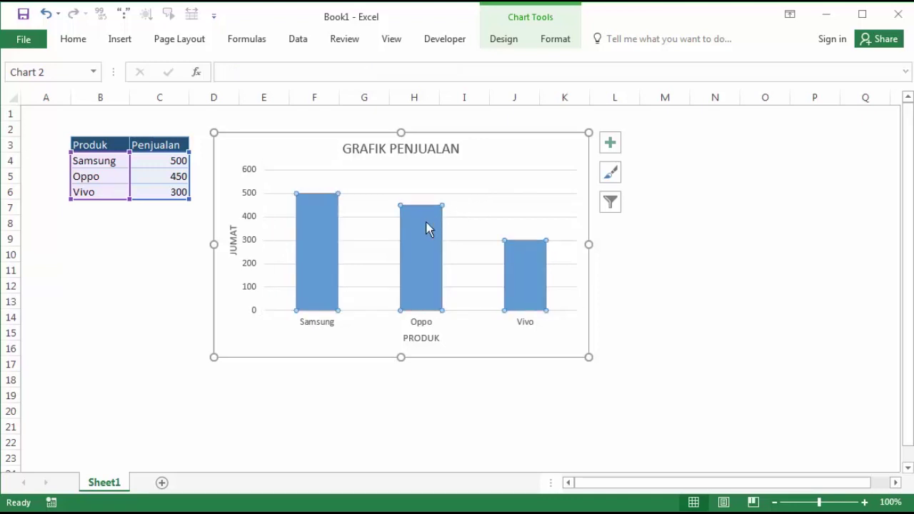
click(427, 227)
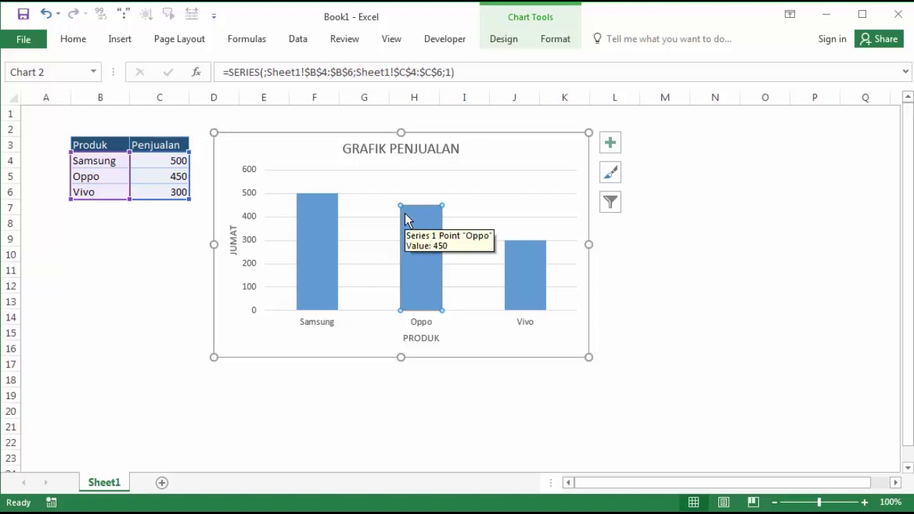
mouse_move(420, 230)
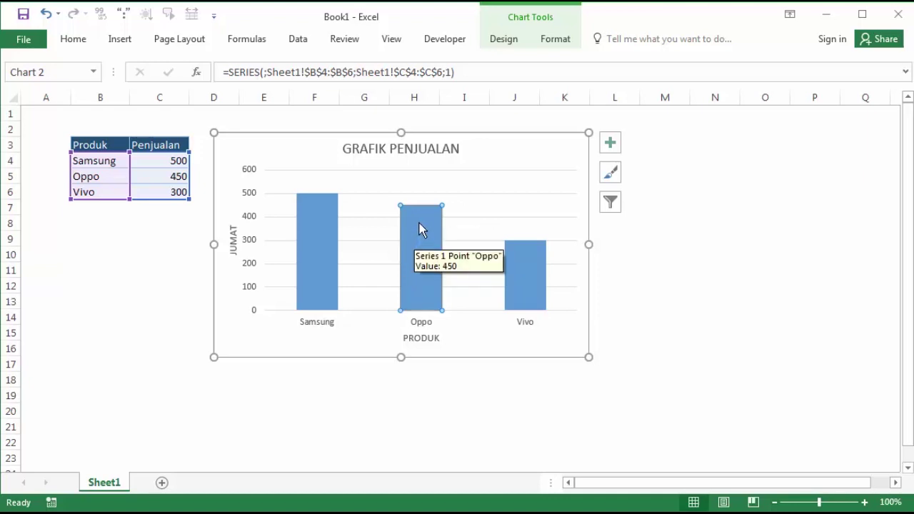
Fill the Oppo bar with standard red and remove its outline
right_click(422, 211)
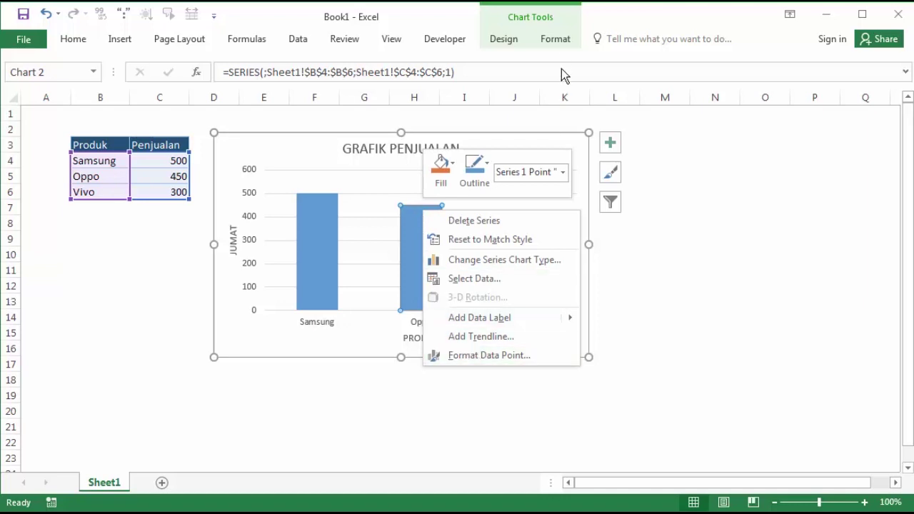
click(561, 40)
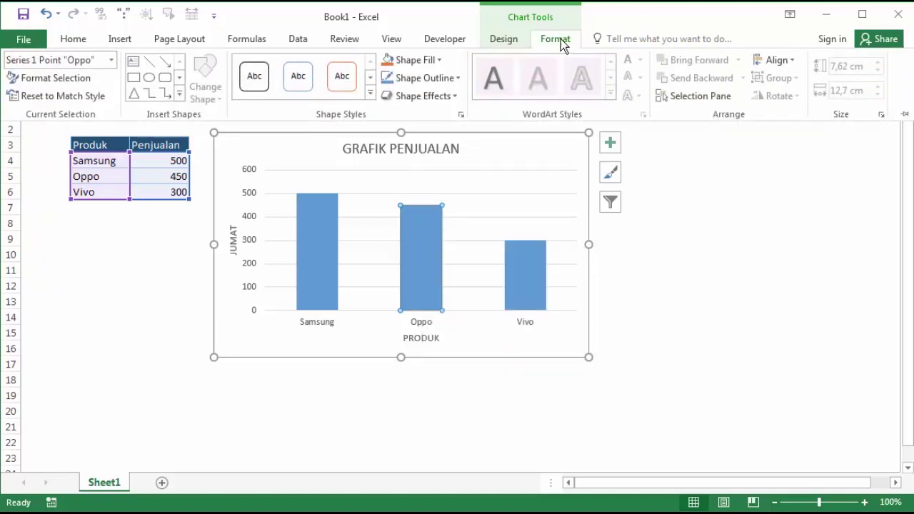
click(457, 80)
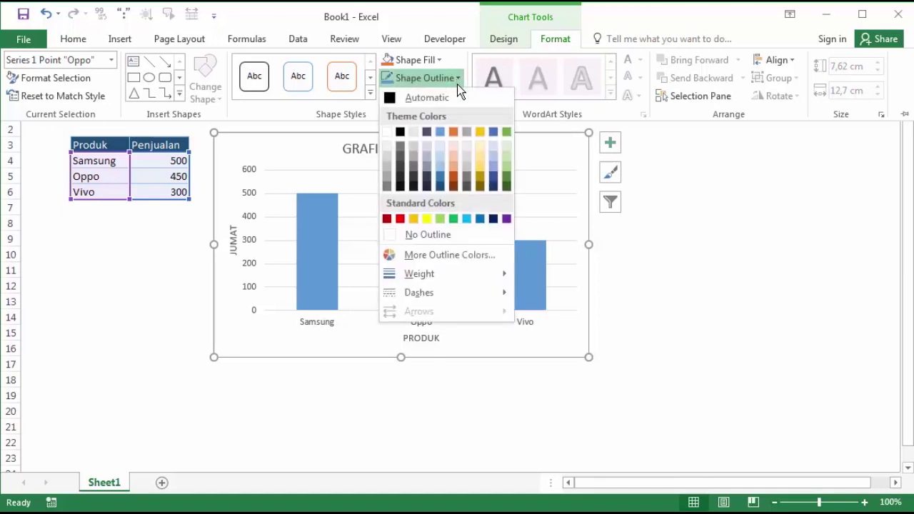
click(400, 219)
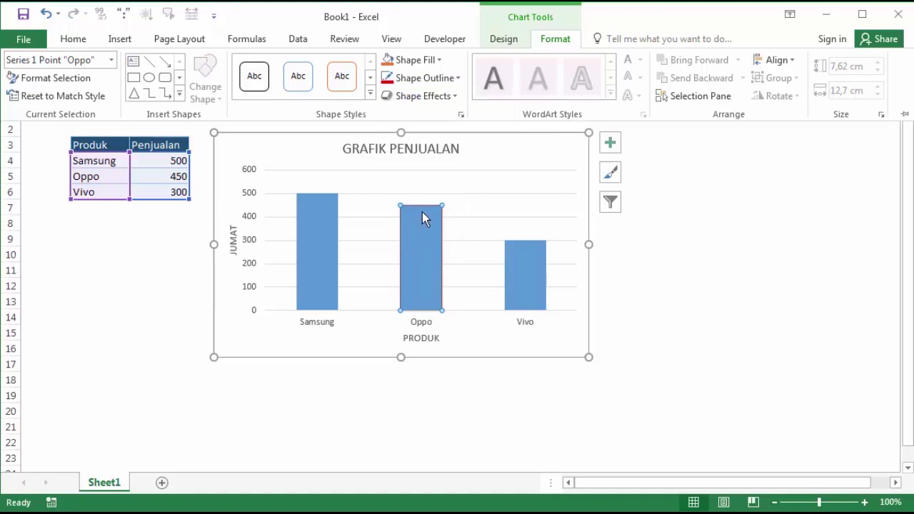
click(450, 78)
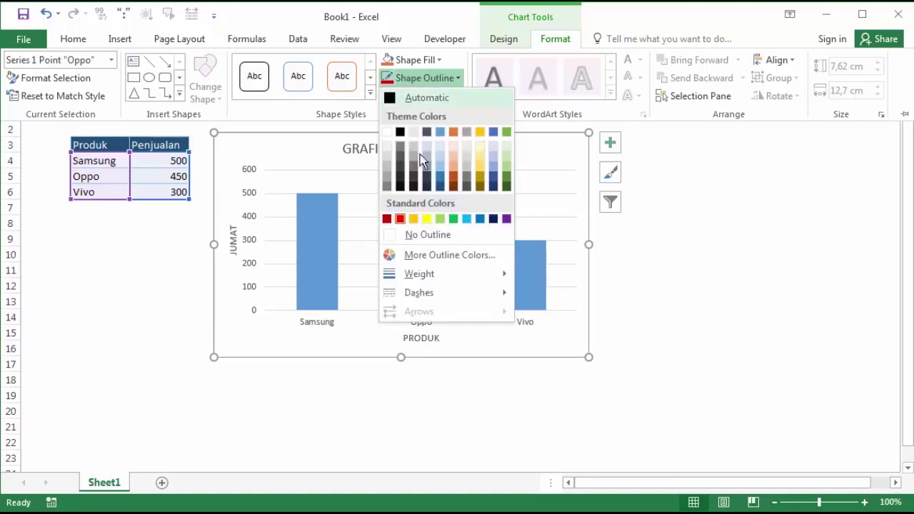
click(415, 235)
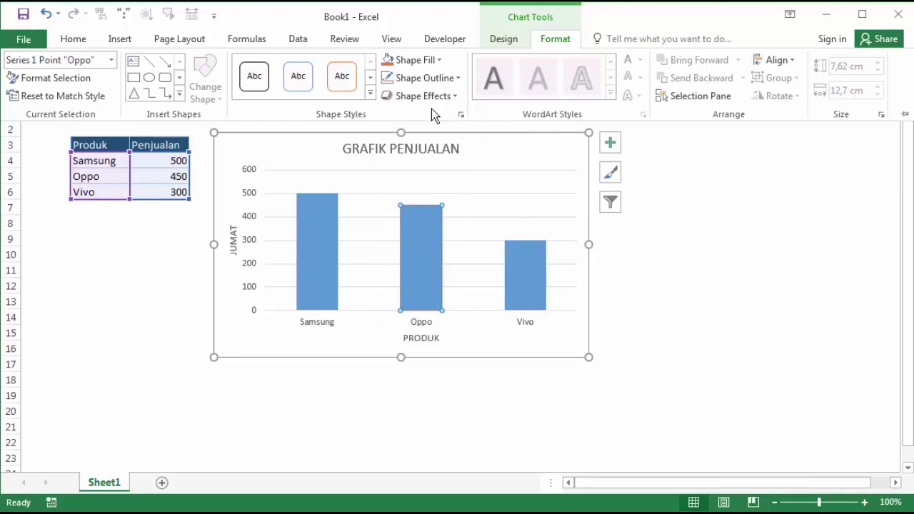
click(440, 61)
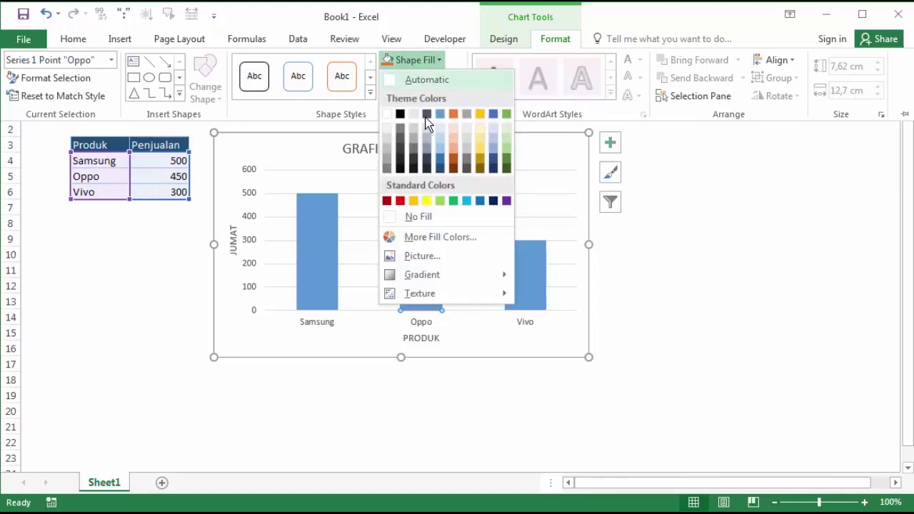
click(401, 201)
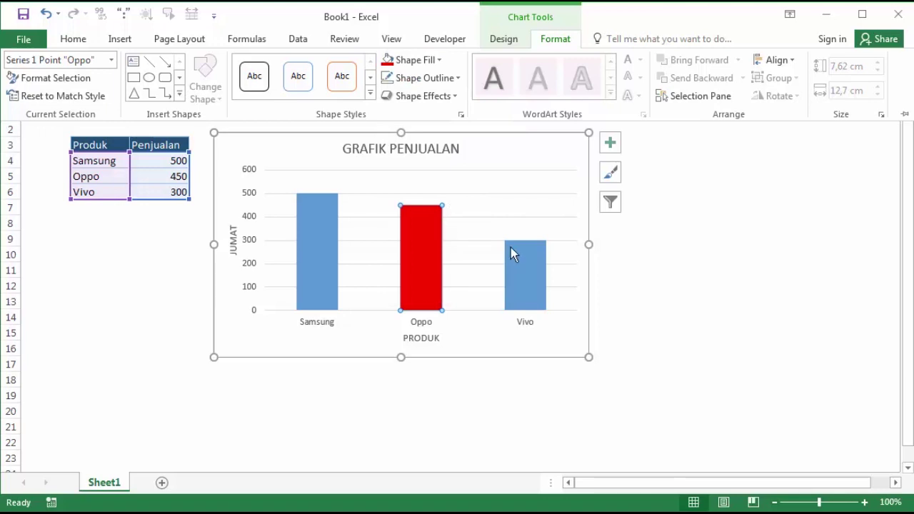
key(ctrl+F1)
click(527, 262)
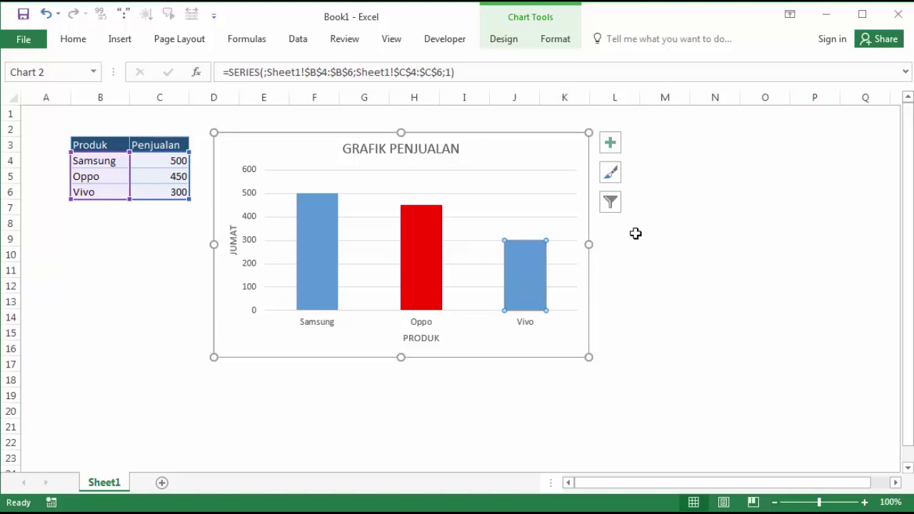
Select only the Vivo bar and give it a standard green Shape Fill
click(636, 234)
click(541, 260)
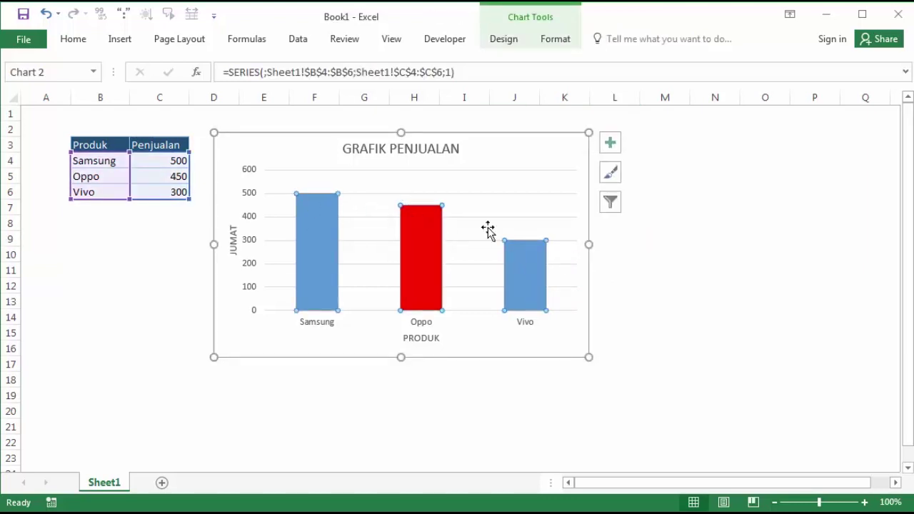
click(513, 255)
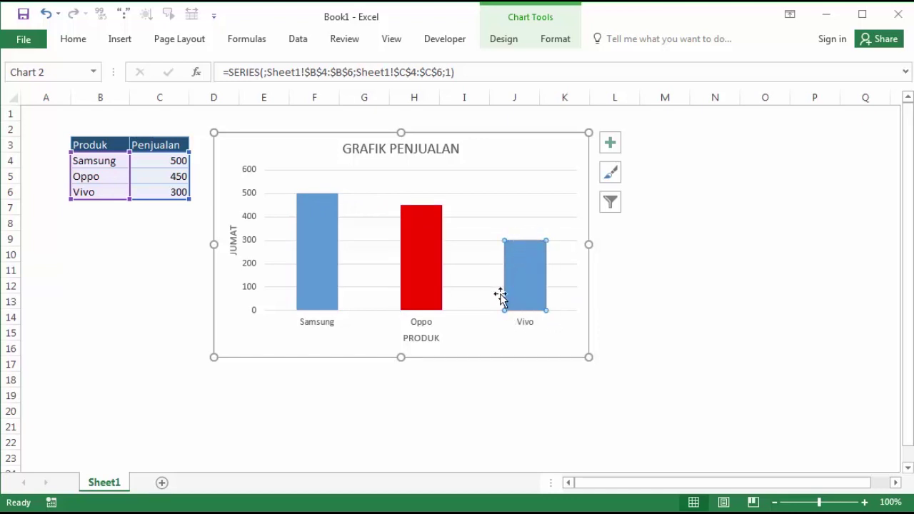
mouse_move(525, 275)
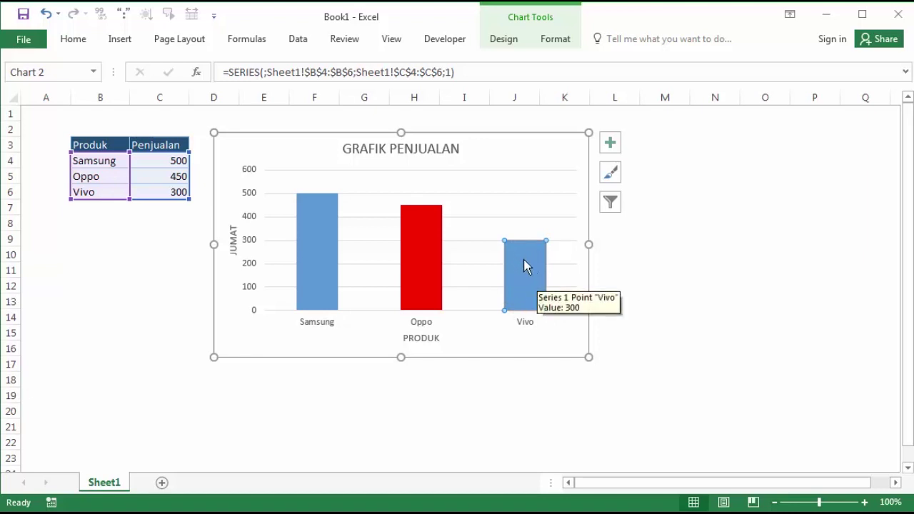
click(555, 40)
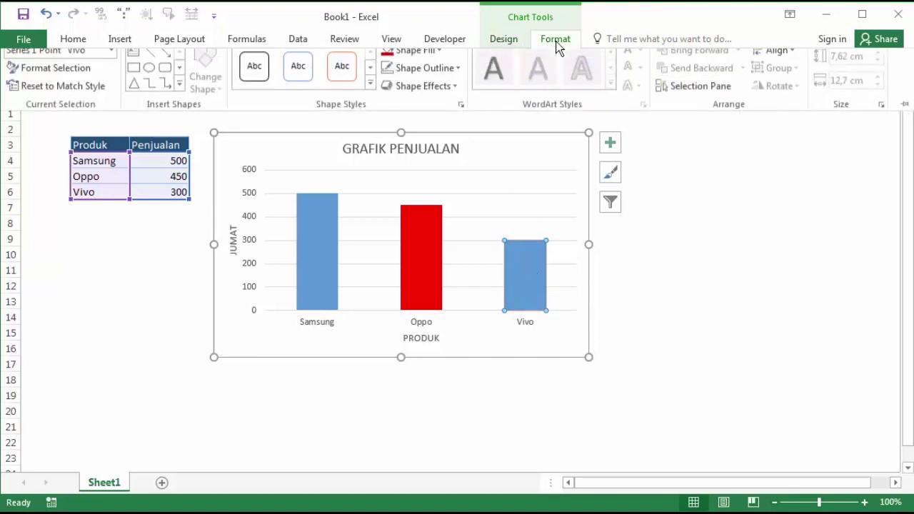
click(440, 60)
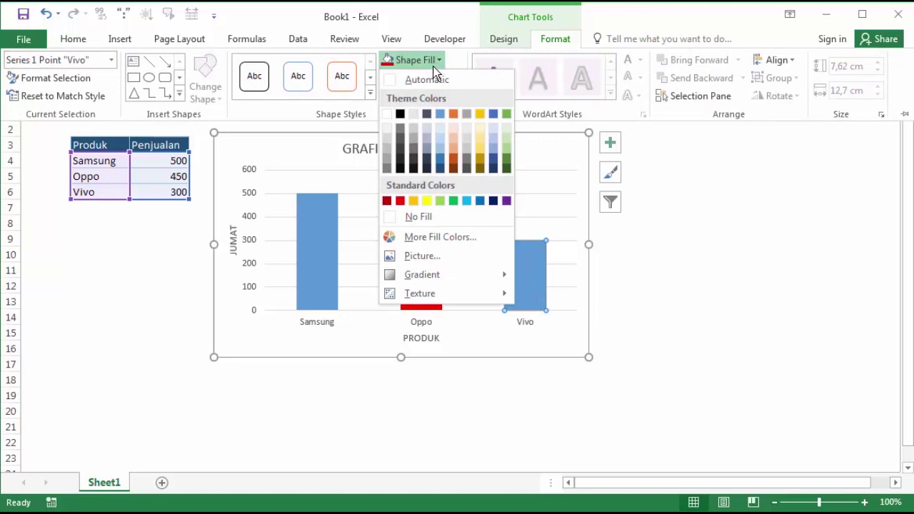
click(454, 201)
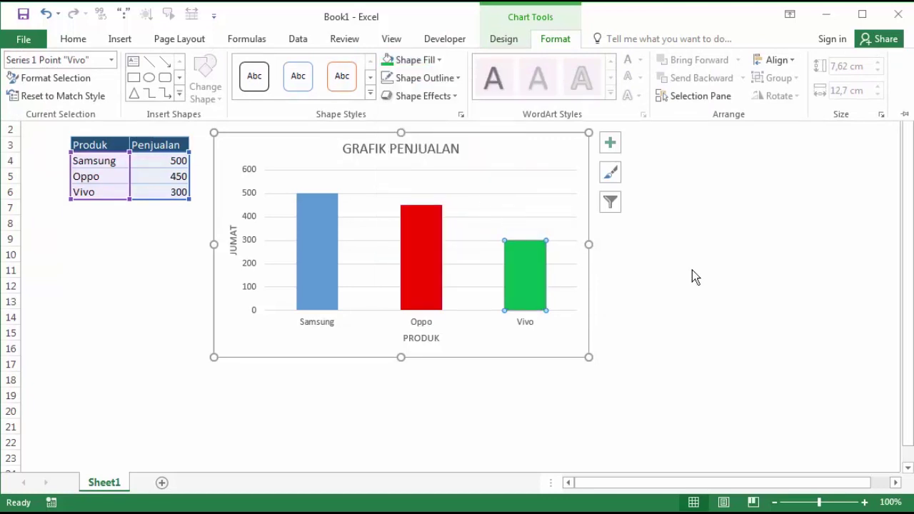
click(642, 287)
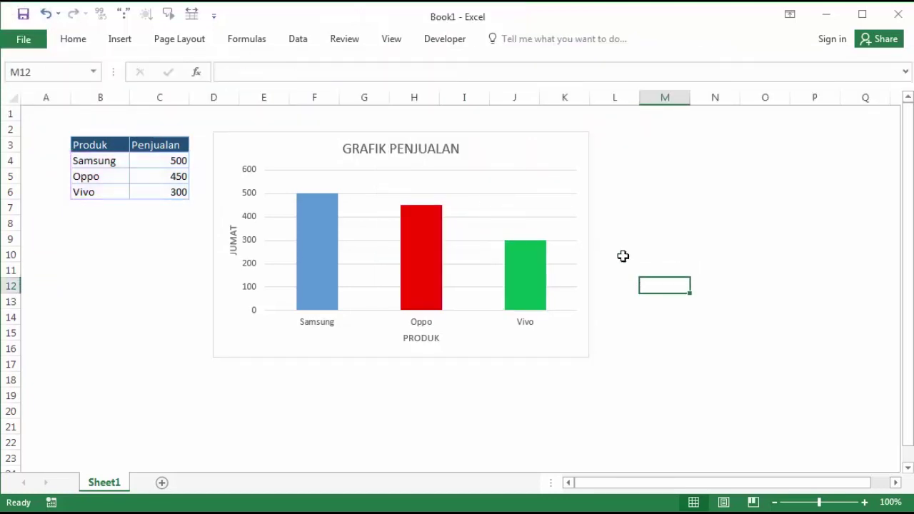
right_click(321, 213)
click(261, 196)
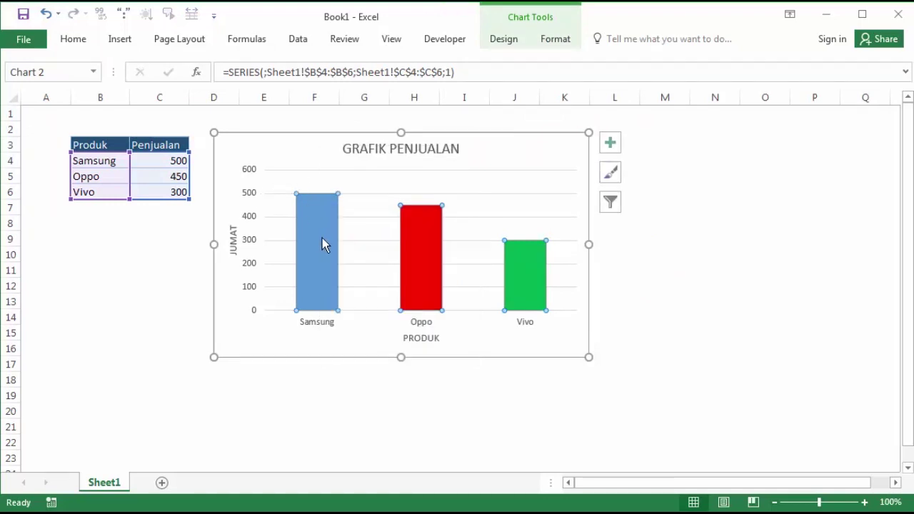
click(315, 263)
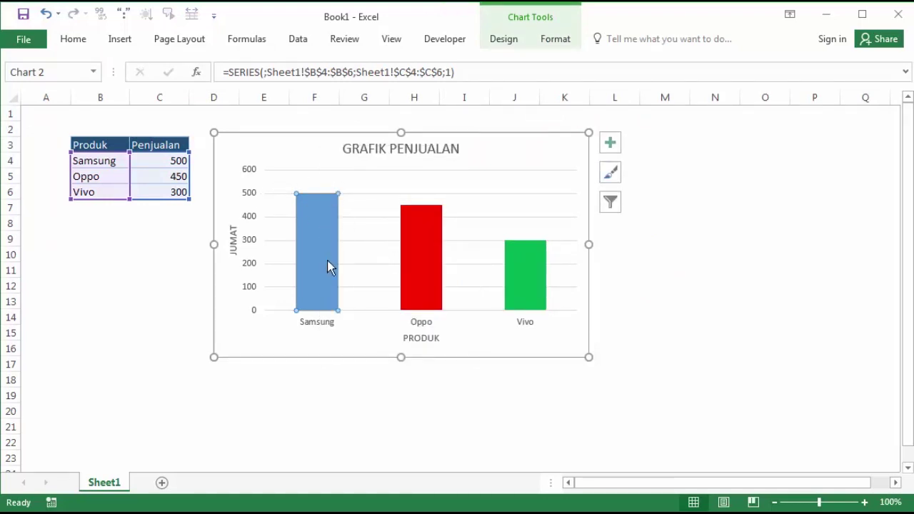
click(425, 263)
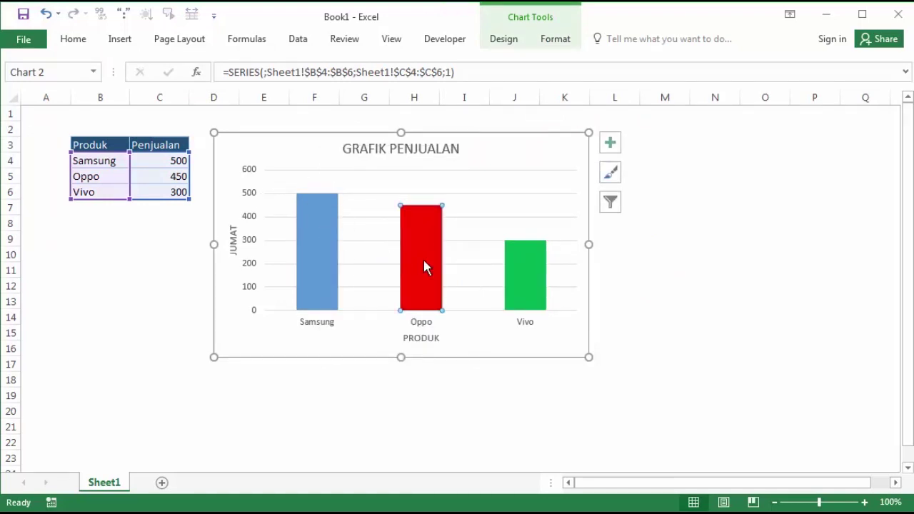
click(522, 269)
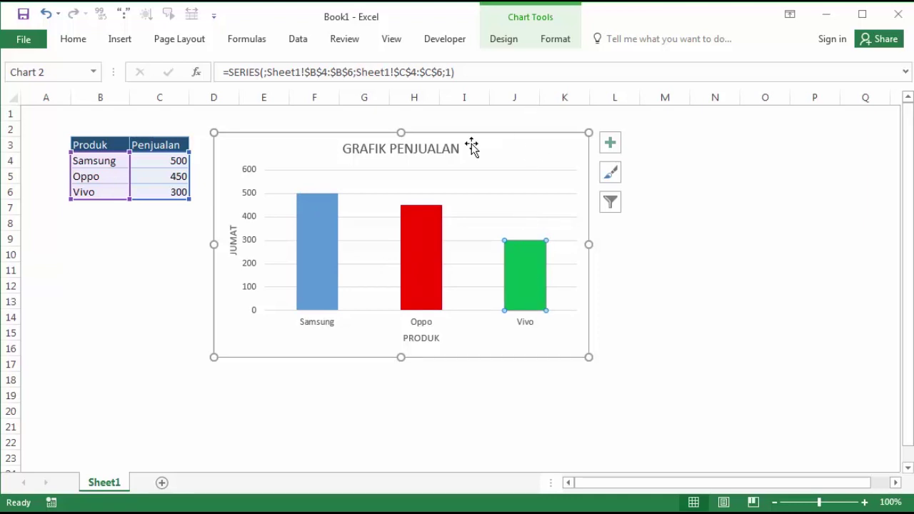
click(431, 170)
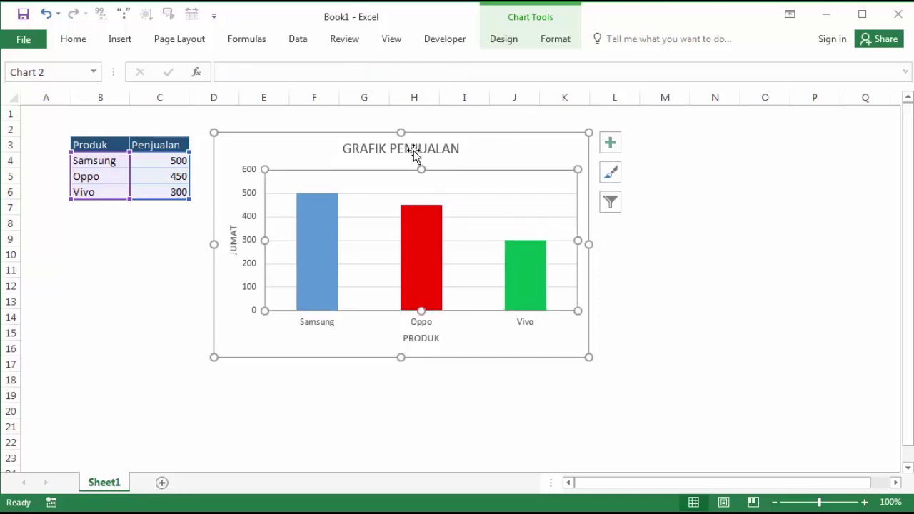
click(364, 148)
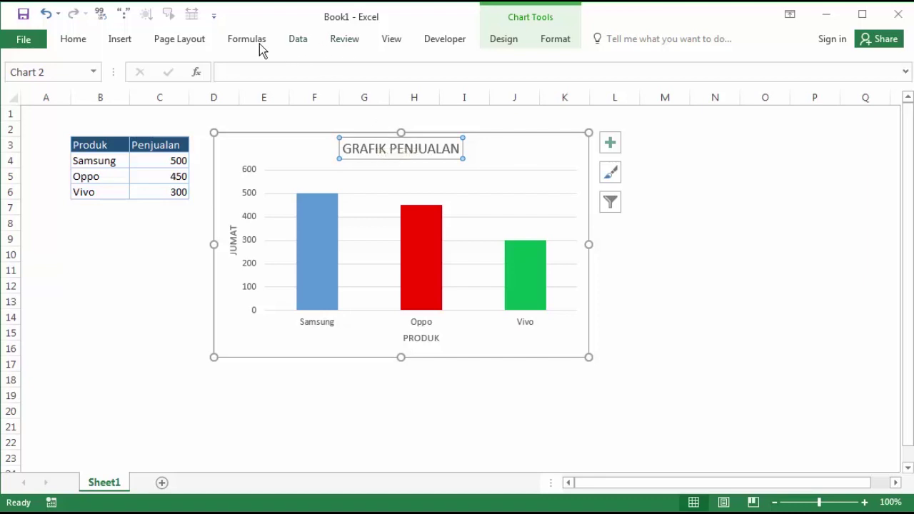
click(551, 44)
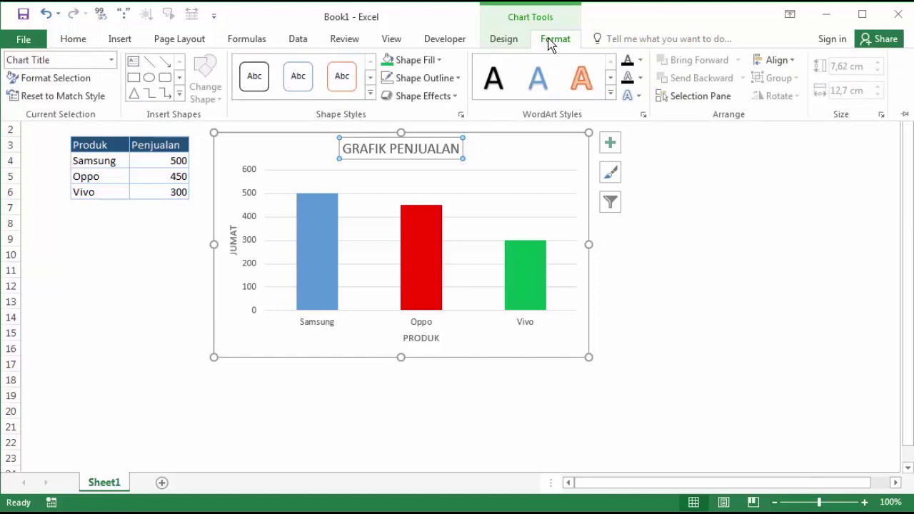
click(551, 44)
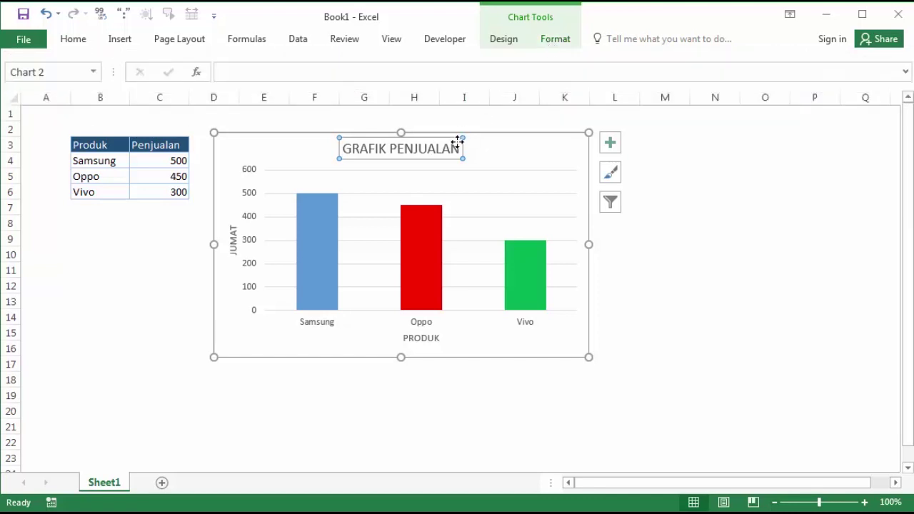
Set a solid dark orange fill on the GRAFIK PENJUALAN title via Format Chart Title
right_click(461, 148)
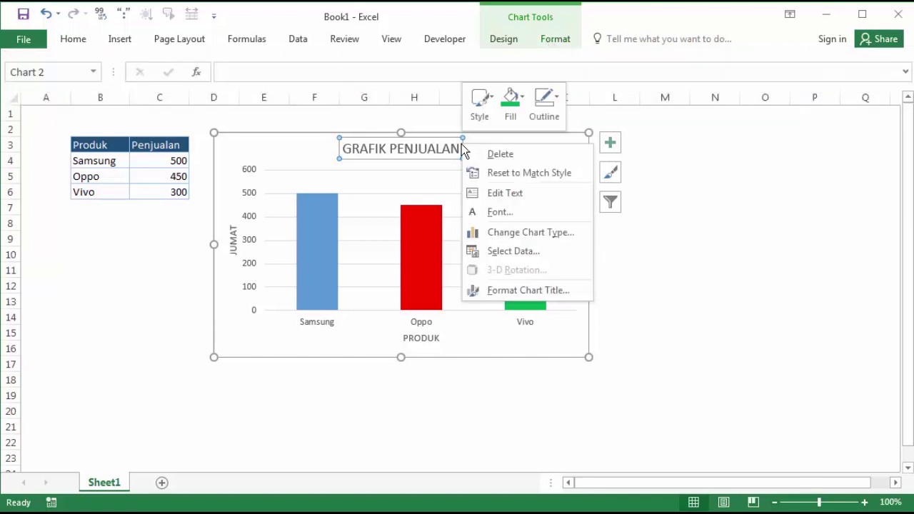
click(528, 289)
drag(698, 148, 689, 105)
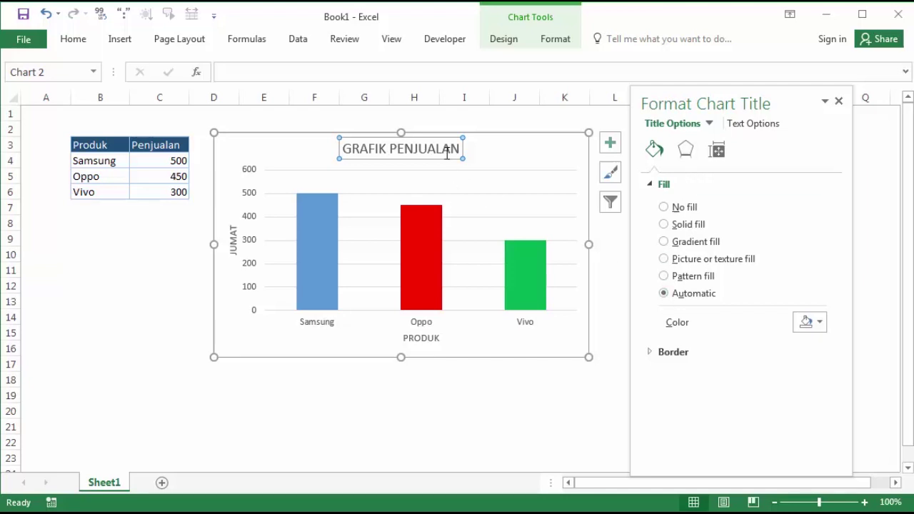
click(664, 225)
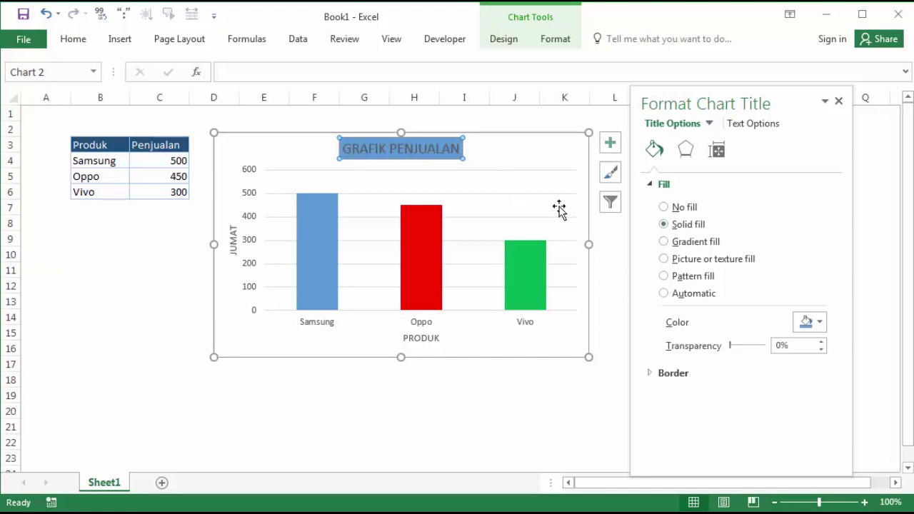
click(821, 322)
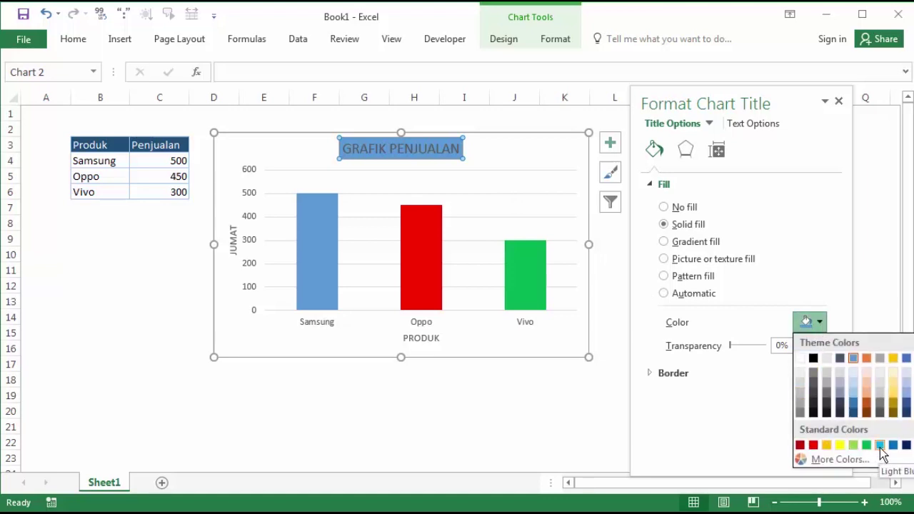
click(867, 404)
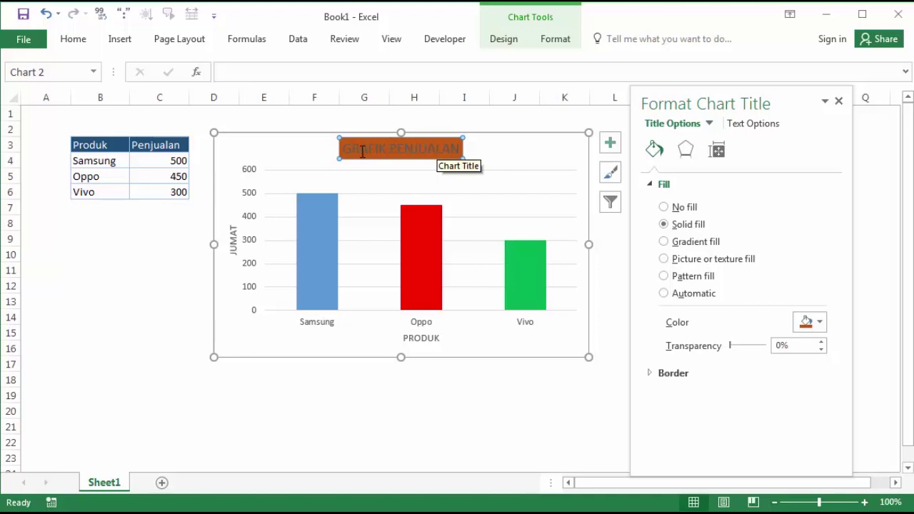
Make the chart title font white, then change its Text Fill to gold
click(77, 41)
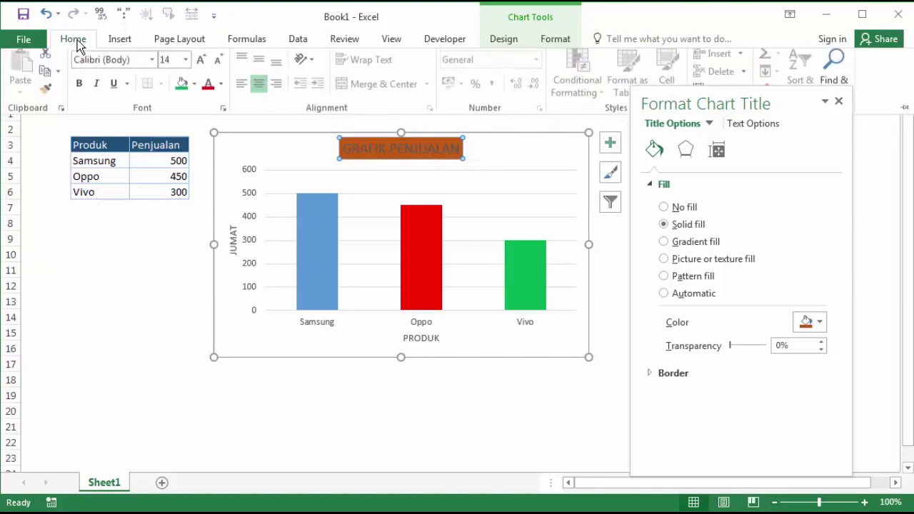
click(220, 90)
click(207, 147)
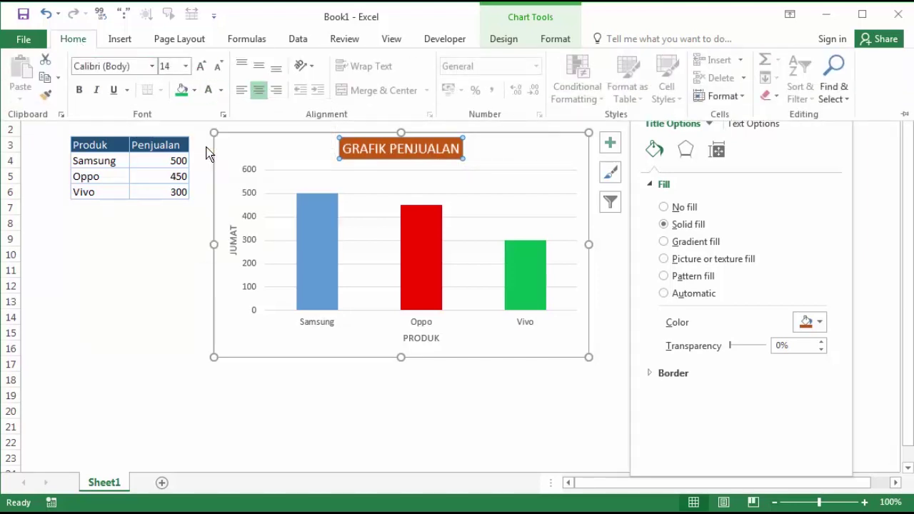
click(549, 41)
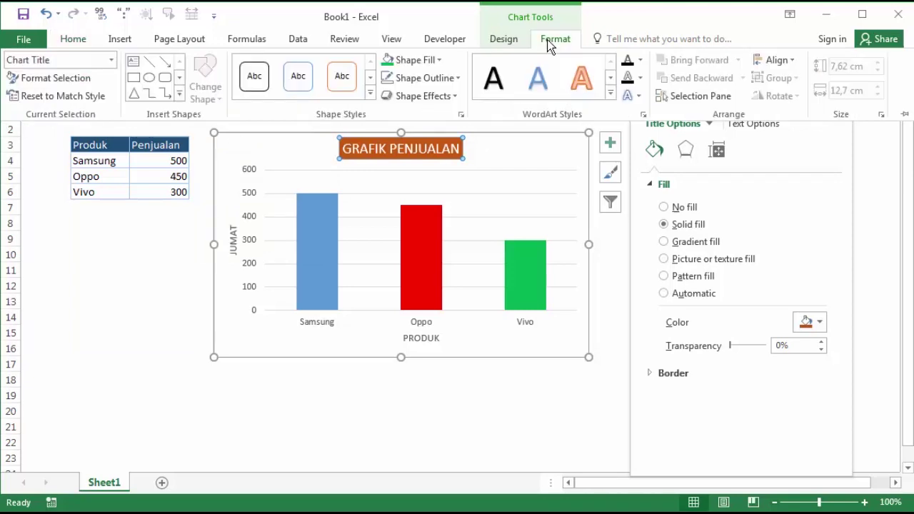
click(641, 65)
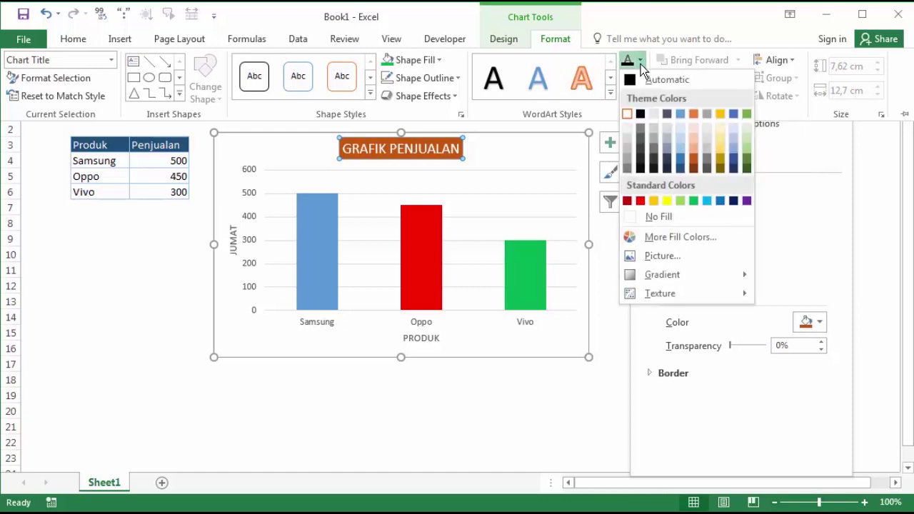
click(665, 202)
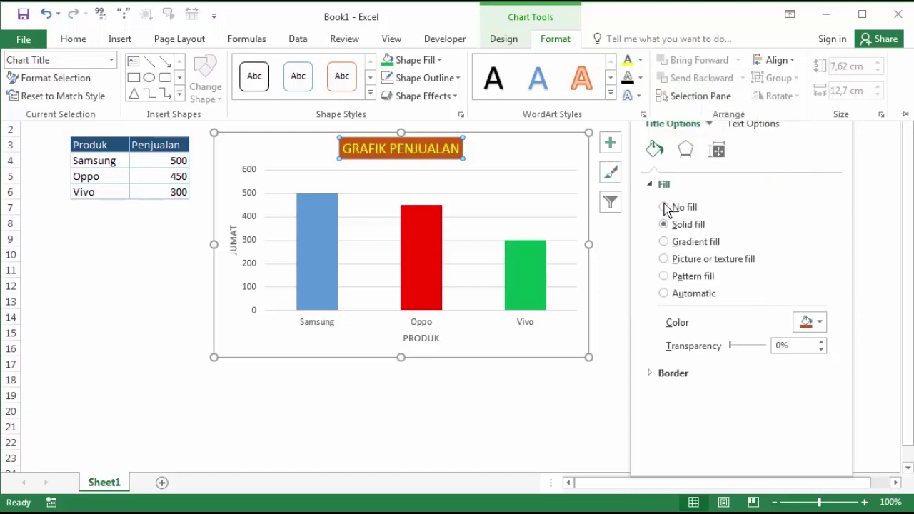
click(290, 149)
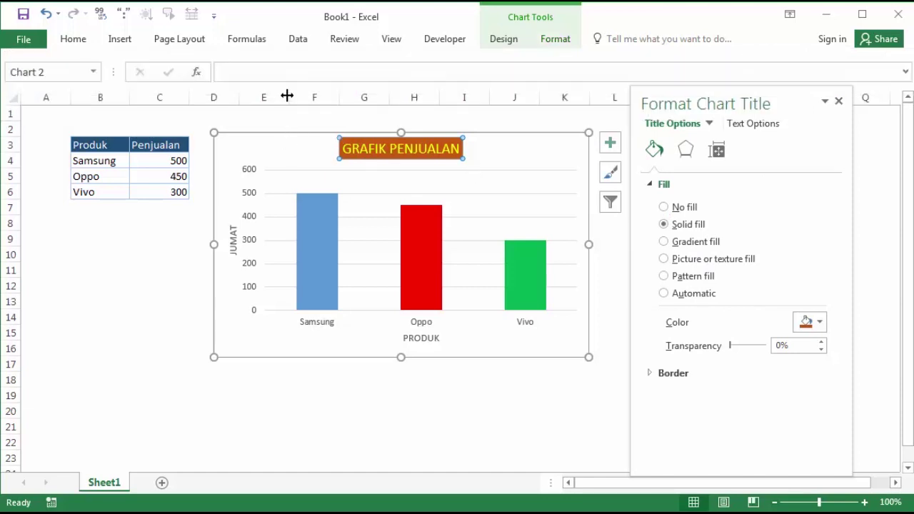
click(291, 145)
Select the whole chart area and give it a solid grey fill in Format Chart Area
click(143, 315)
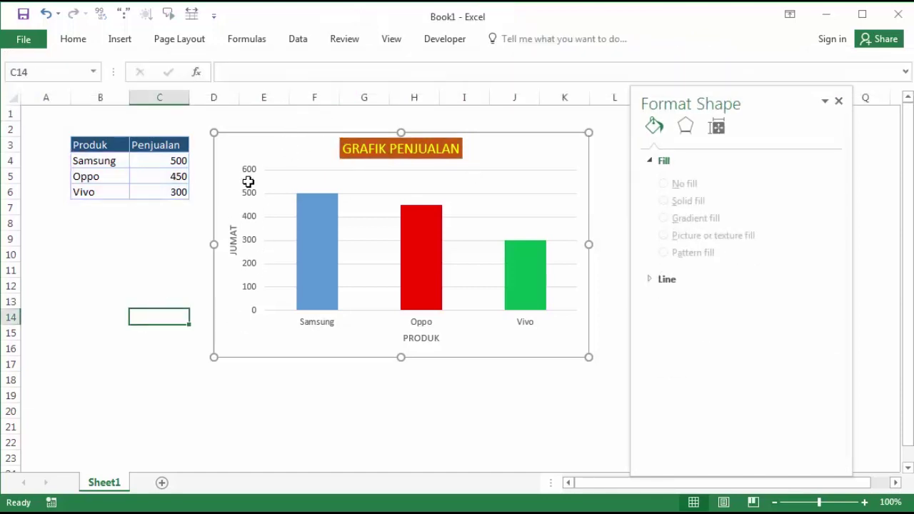
click(259, 144)
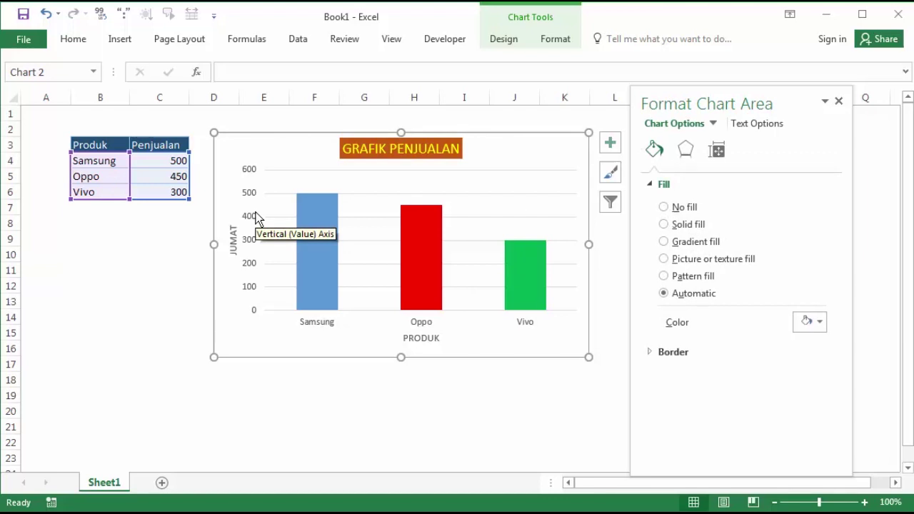
click(145, 251)
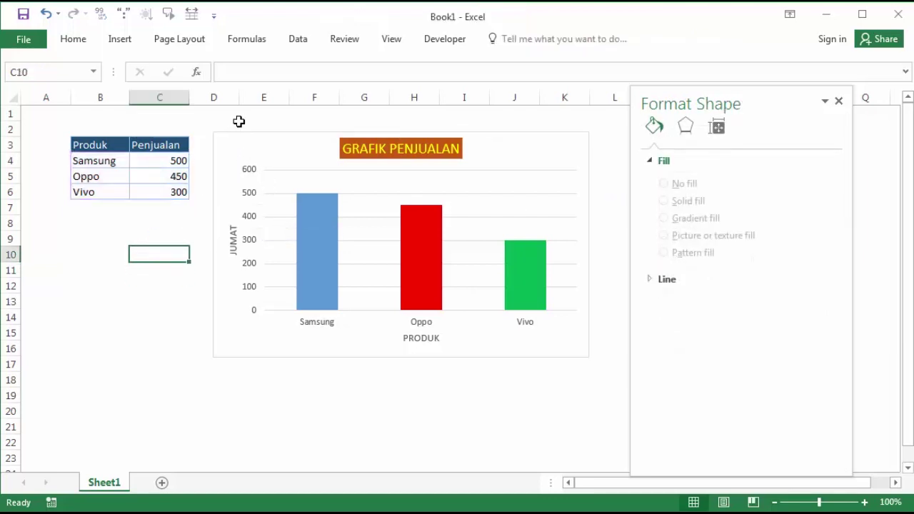
click(241, 117)
click(235, 133)
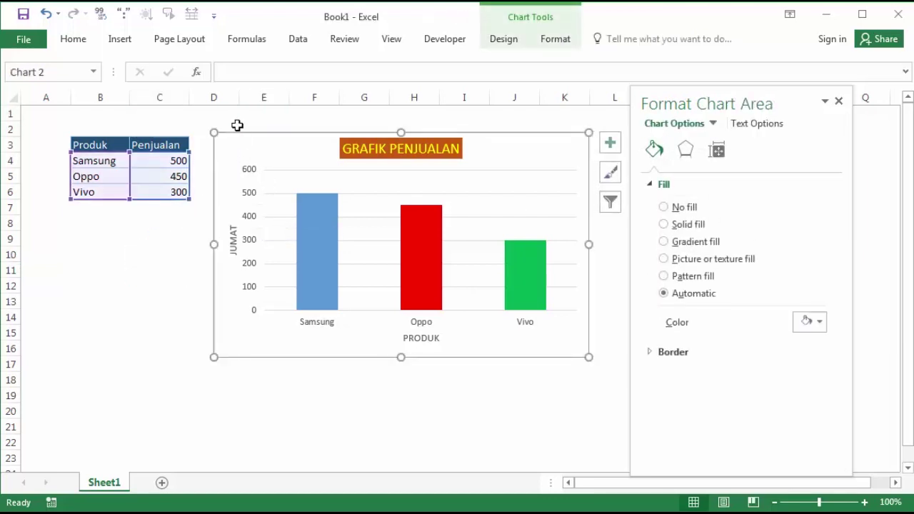
click(243, 115)
click(240, 135)
right_click(243, 137)
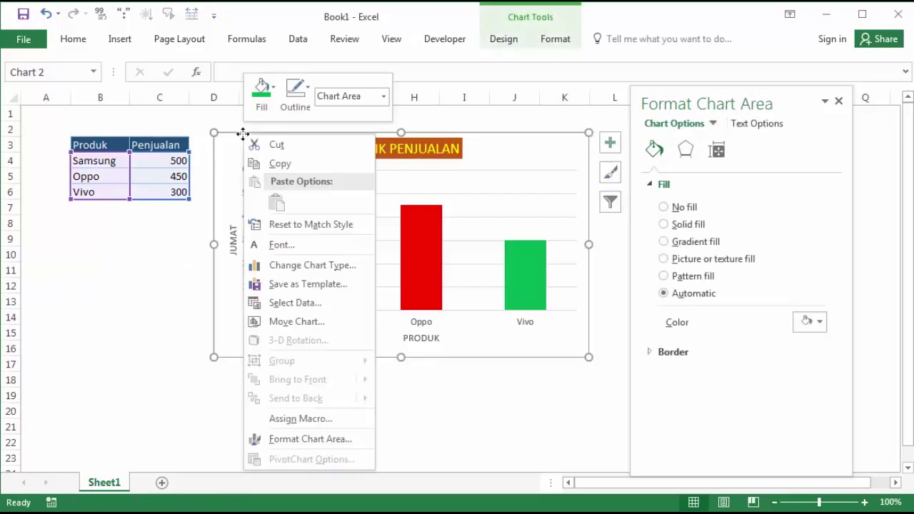
click(329, 442)
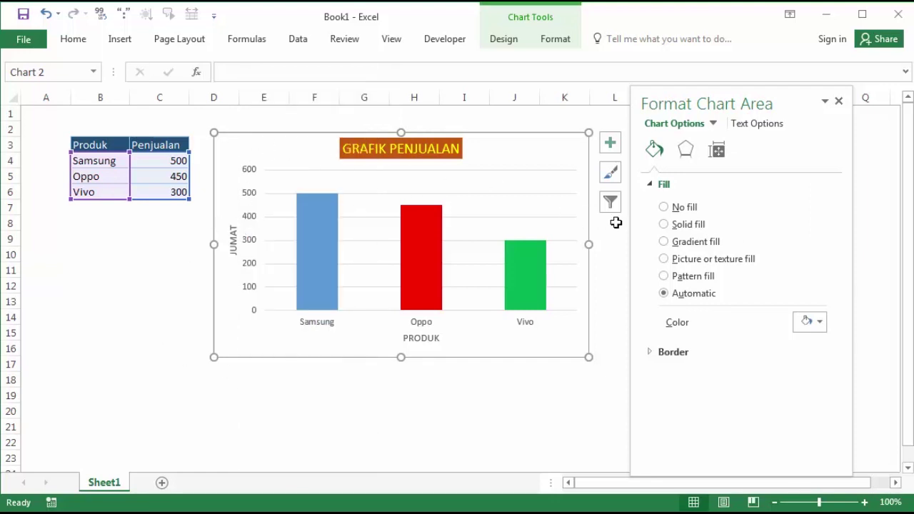
click(666, 230)
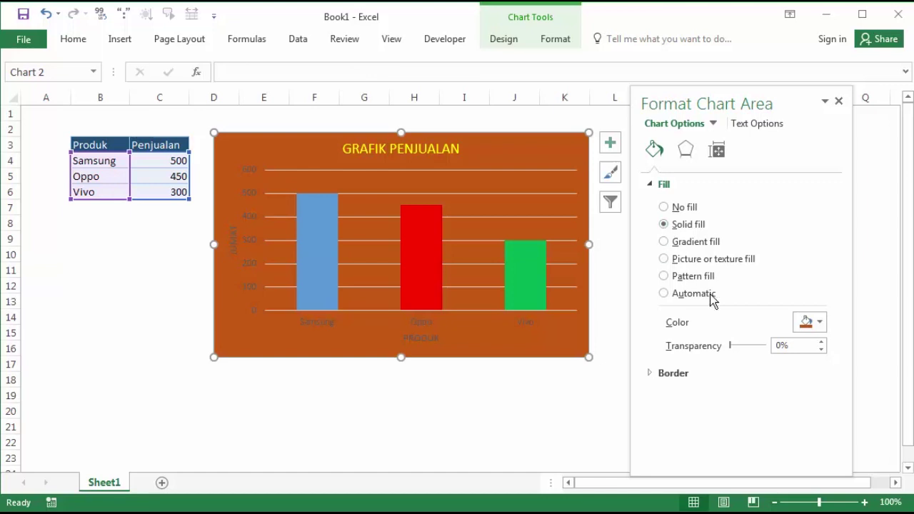
click(807, 330)
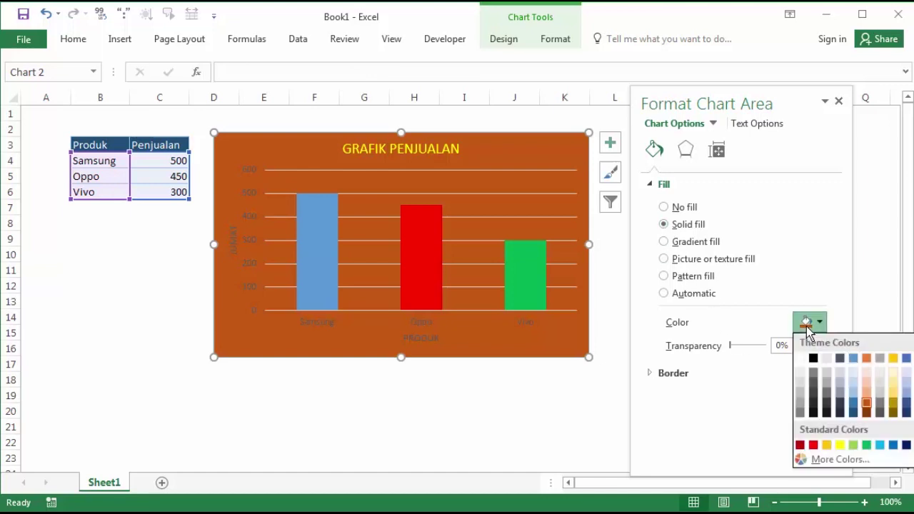
click(800, 400)
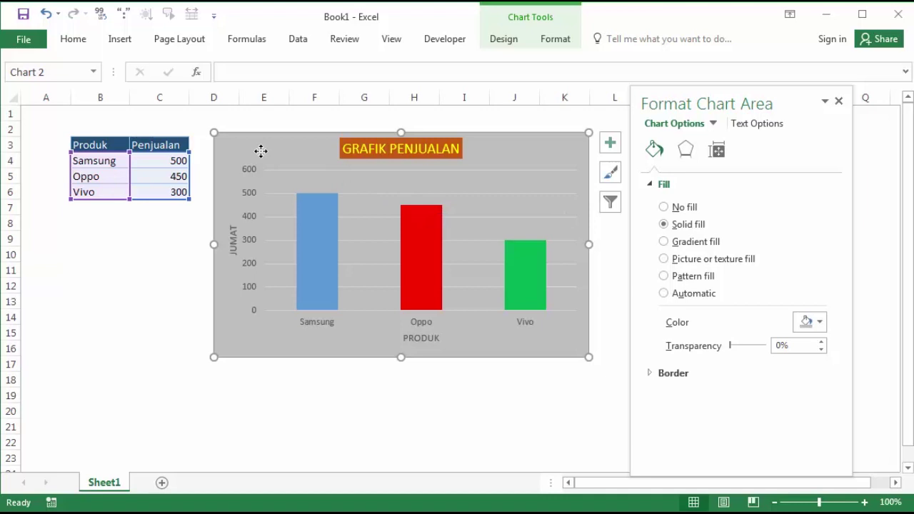
Give the vertical value axis labels a solid gold fill
click(250, 171)
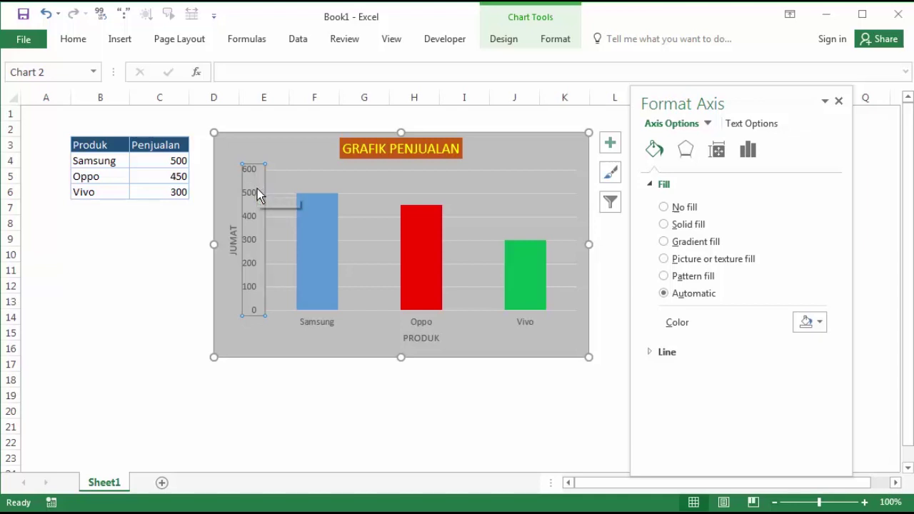
click(664, 226)
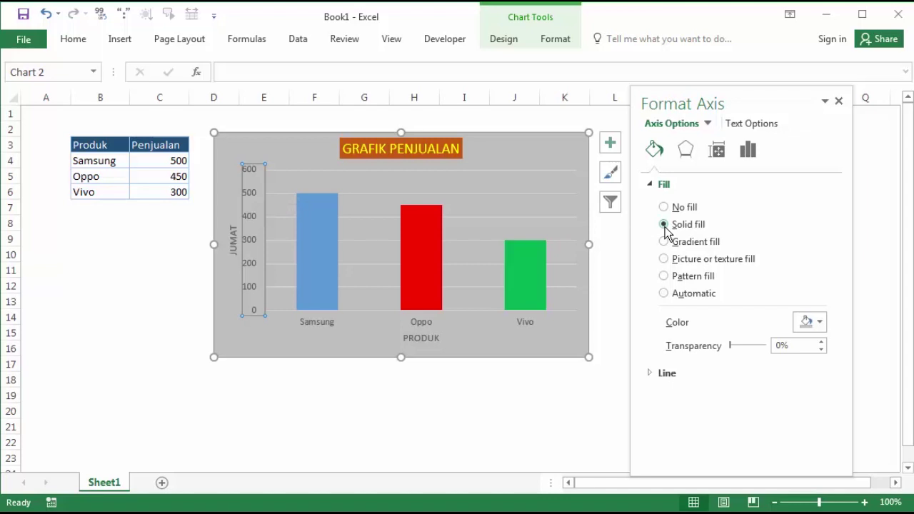
click(821, 328)
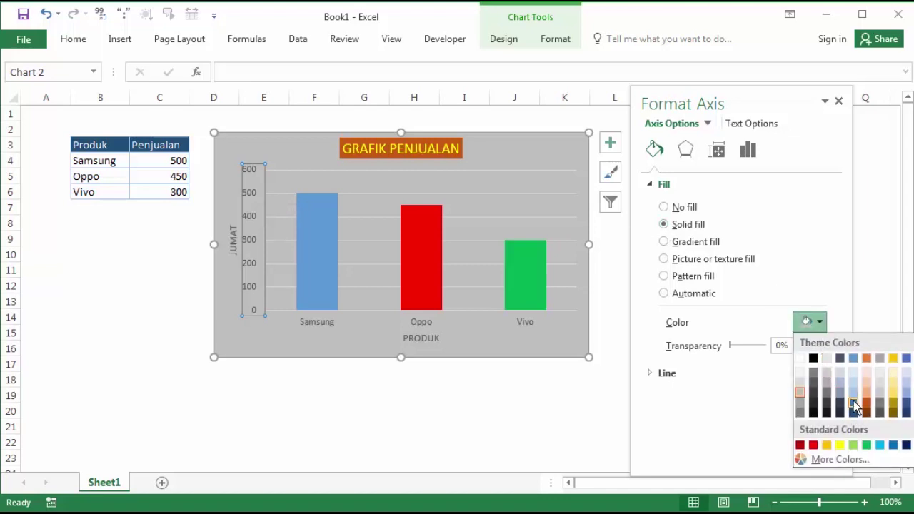
click(828, 445)
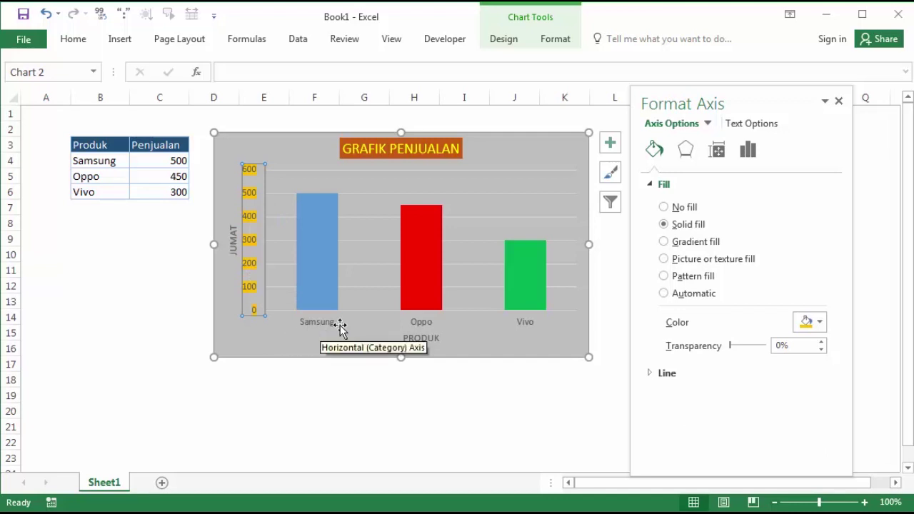
Give the horizontal axis product labels a black fill and white text
click(428, 321)
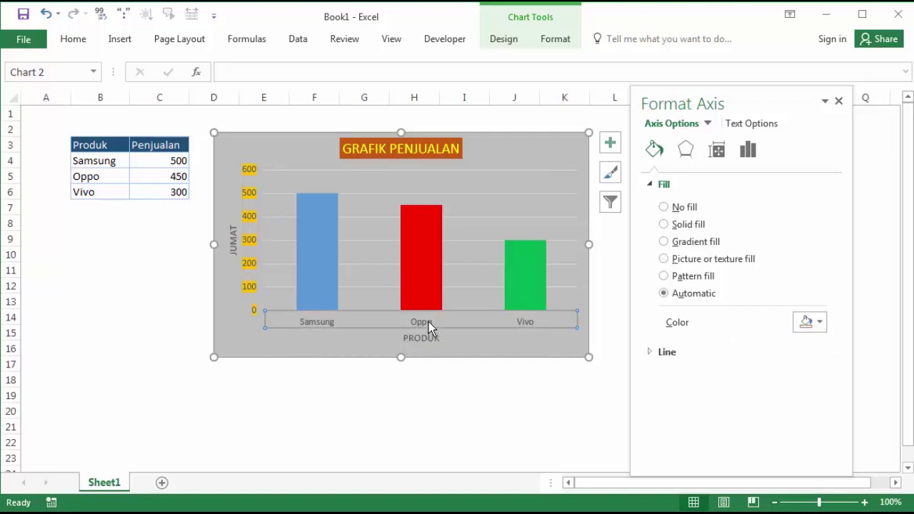
click(676, 227)
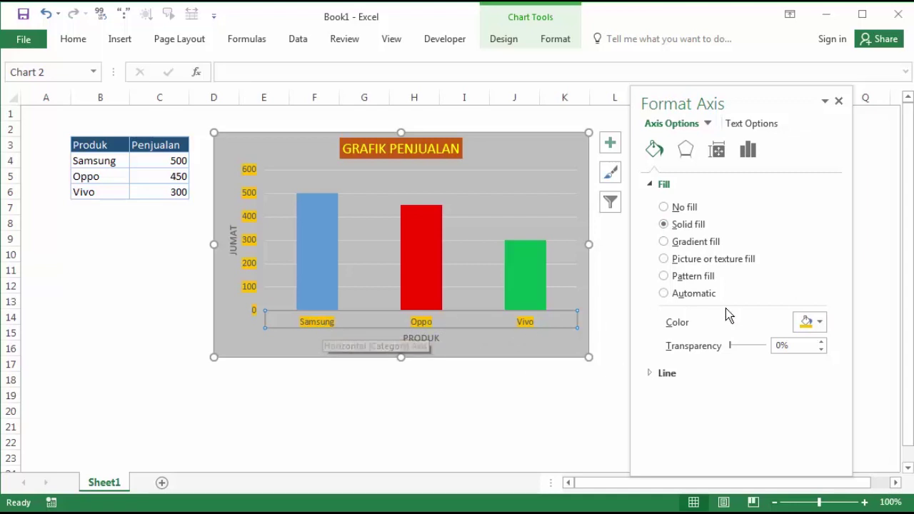
click(820, 322)
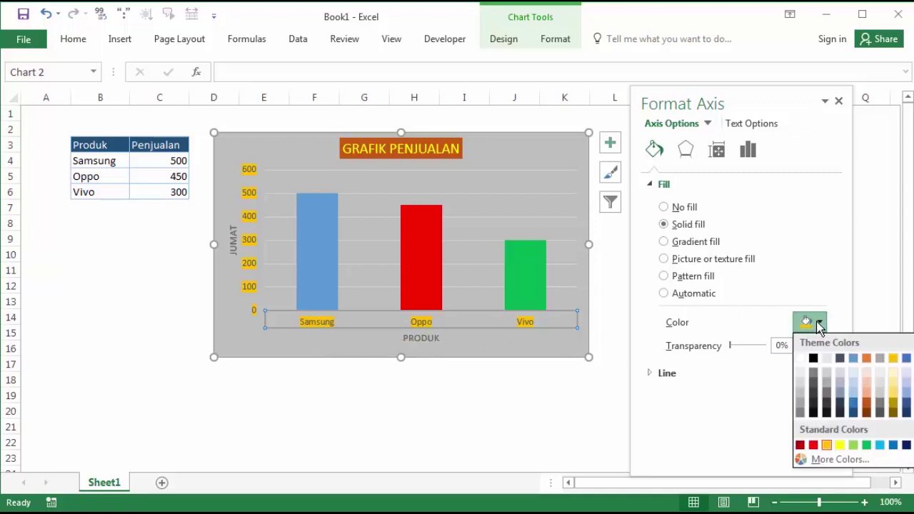
click(813, 357)
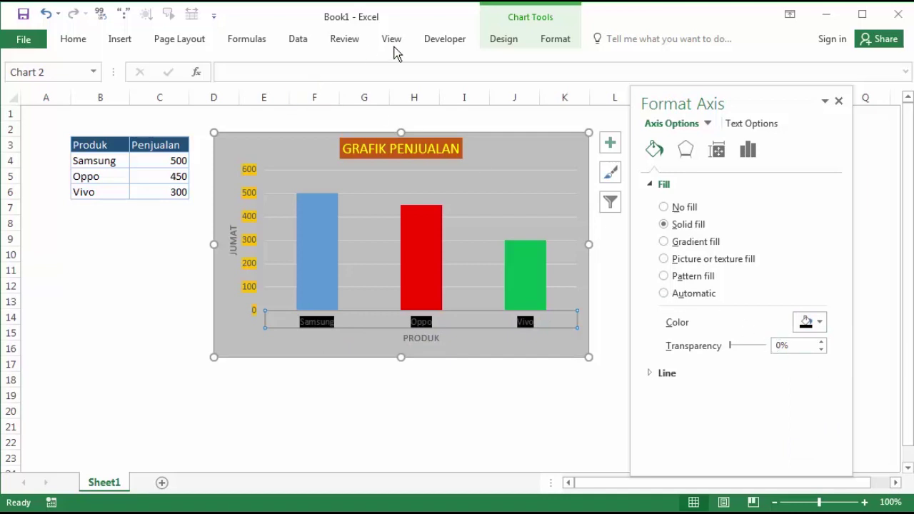
click(557, 43)
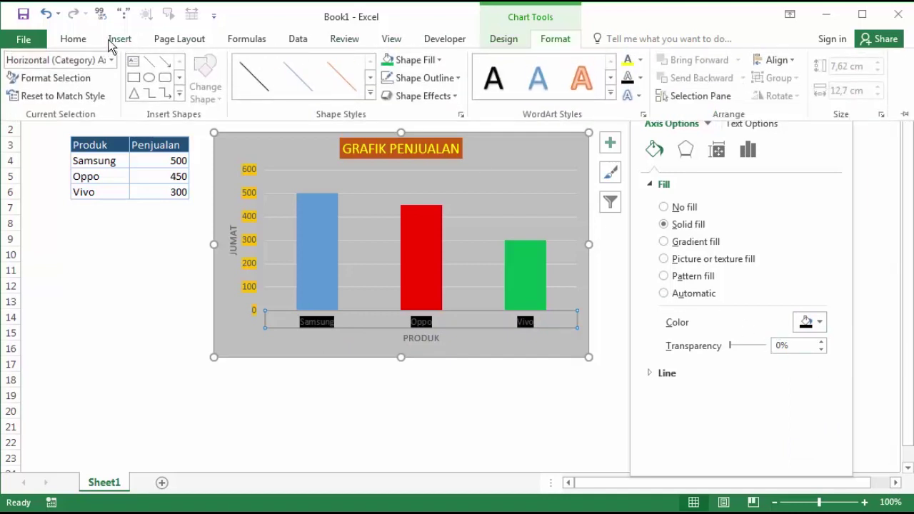
click(640, 60)
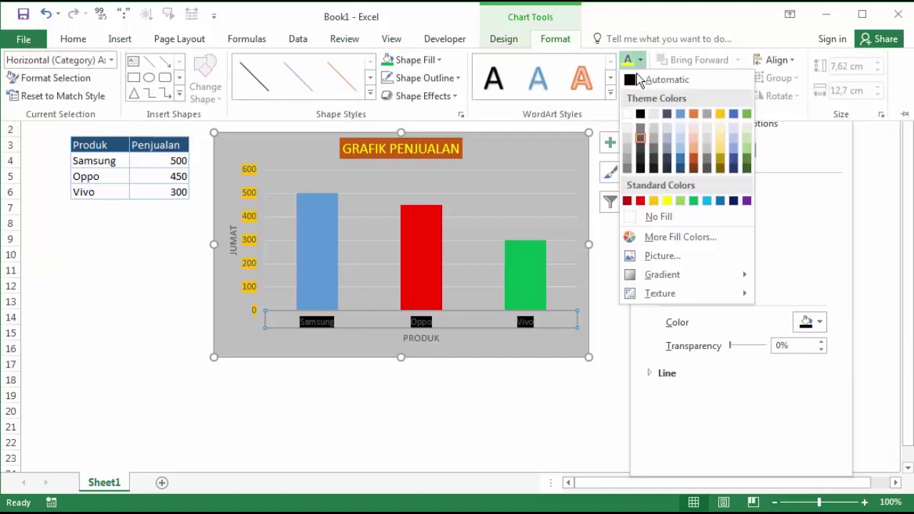
click(627, 114)
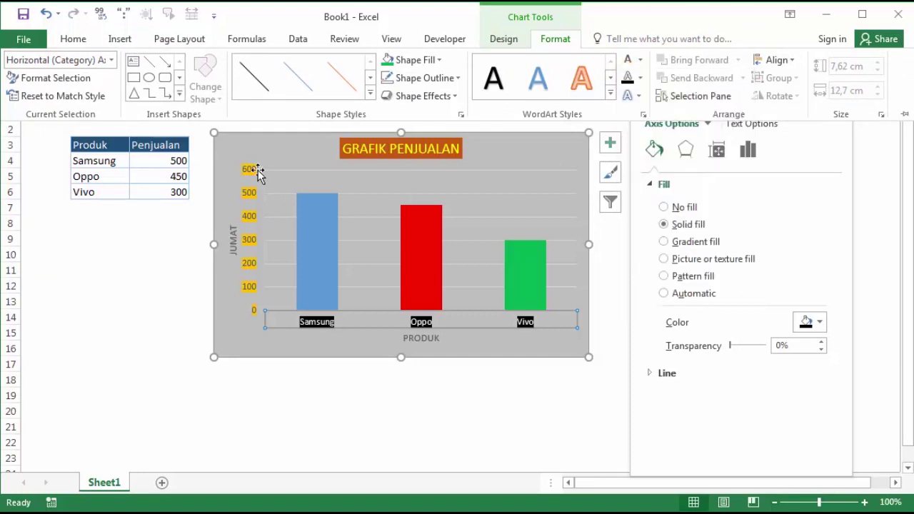
Change the vertical axis numbers to a black fill with white text
click(251, 194)
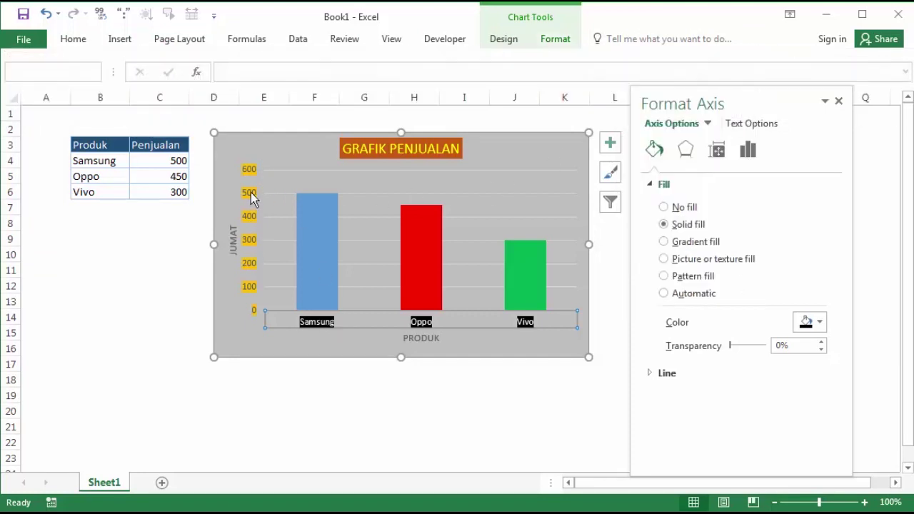
click(811, 322)
click(814, 359)
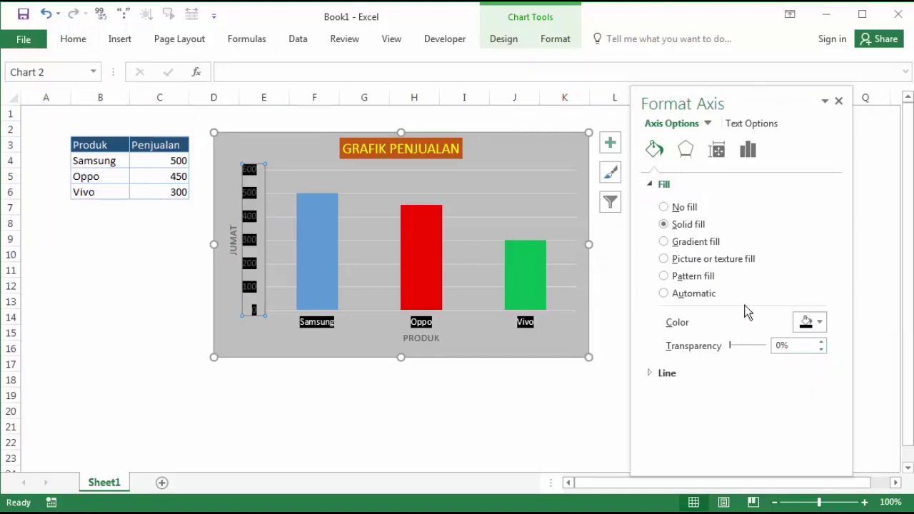
click(555, 39)
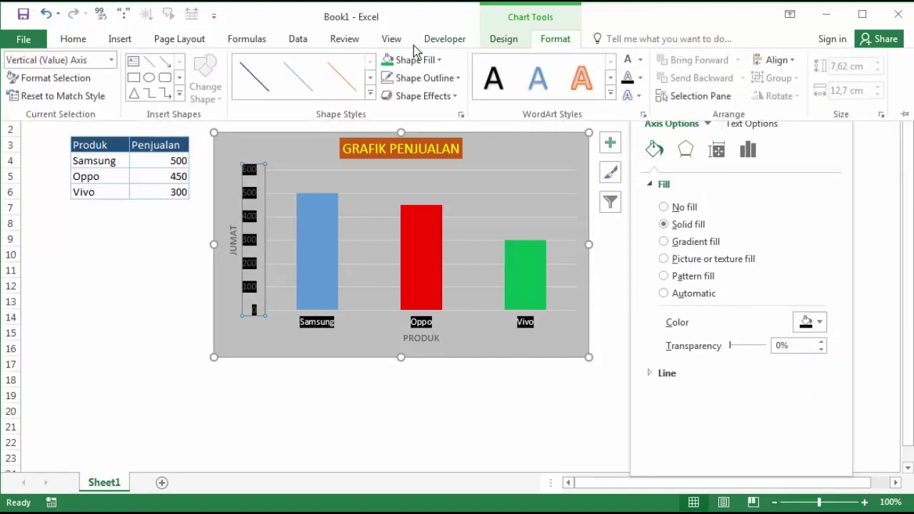
click(641, 60)
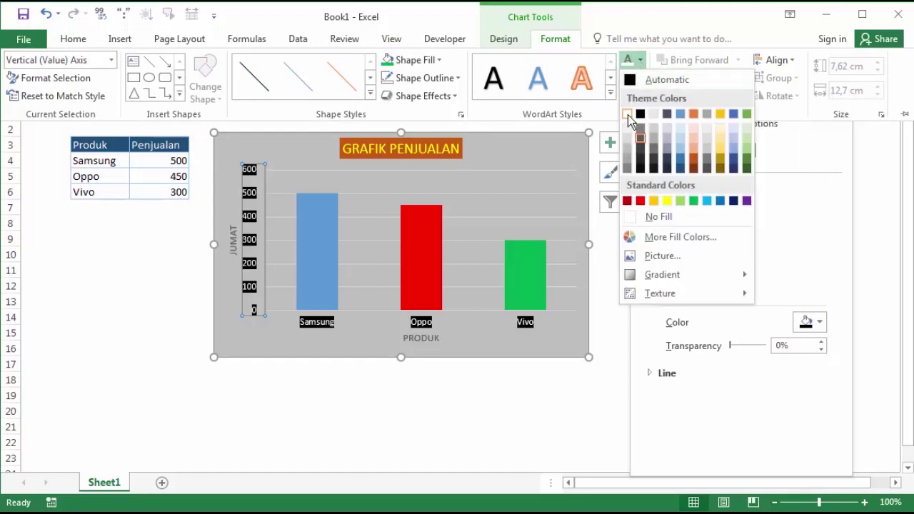
click(629, 116)
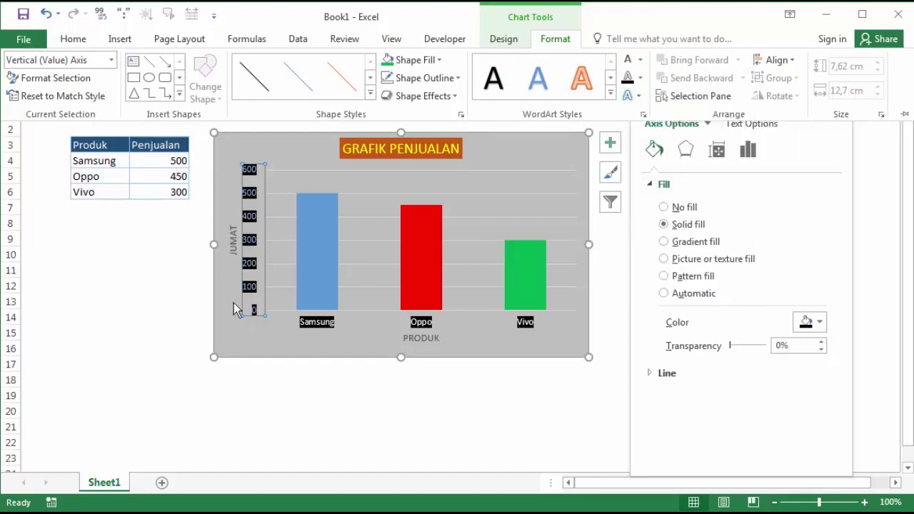
key(ctrl+F1)
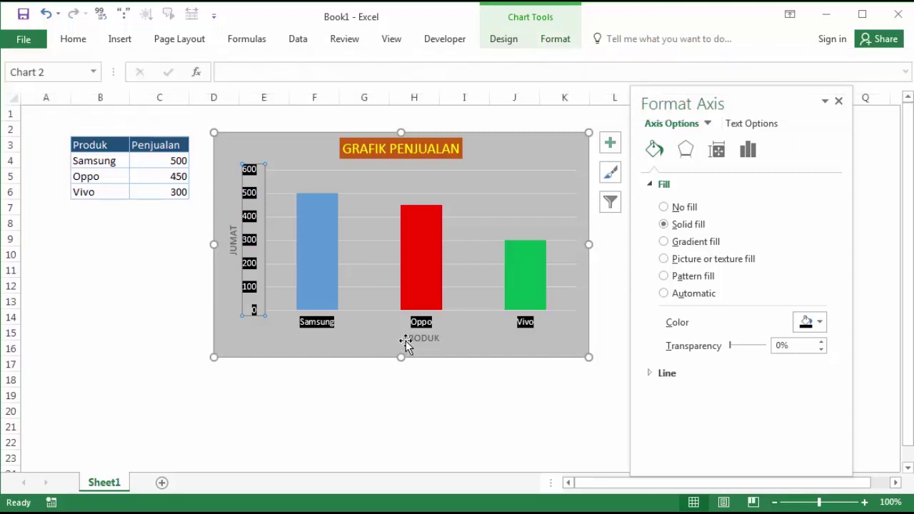
click(405, 344)
Give the vertical axis title JUMAT a dark blue fill and white text
click(230, 237)
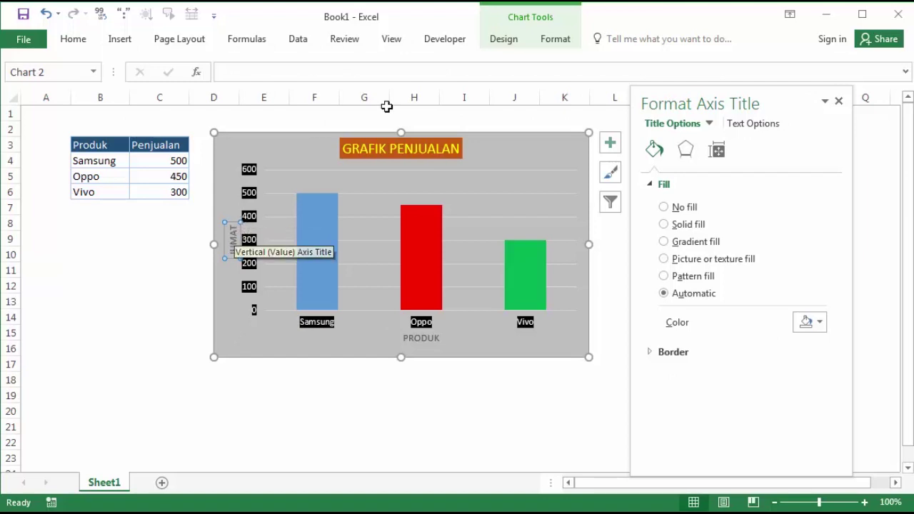
click(553, 40)
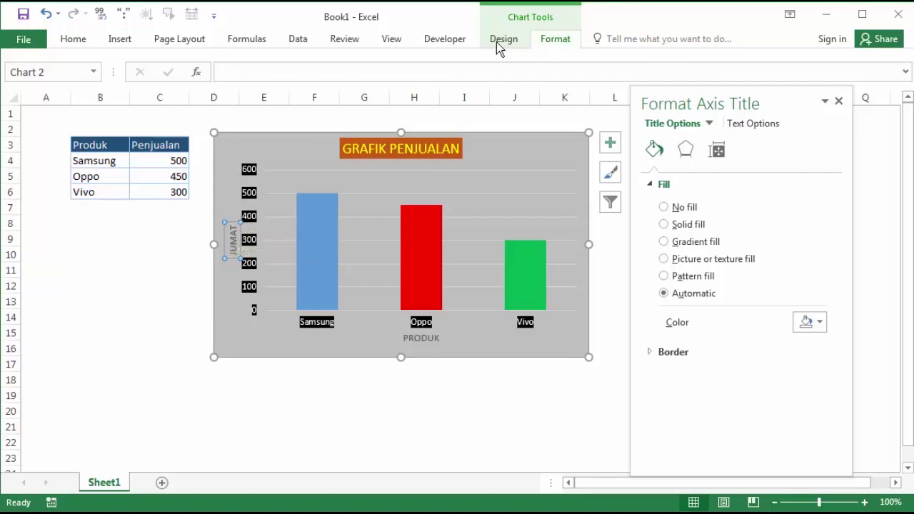
click(82, 43)
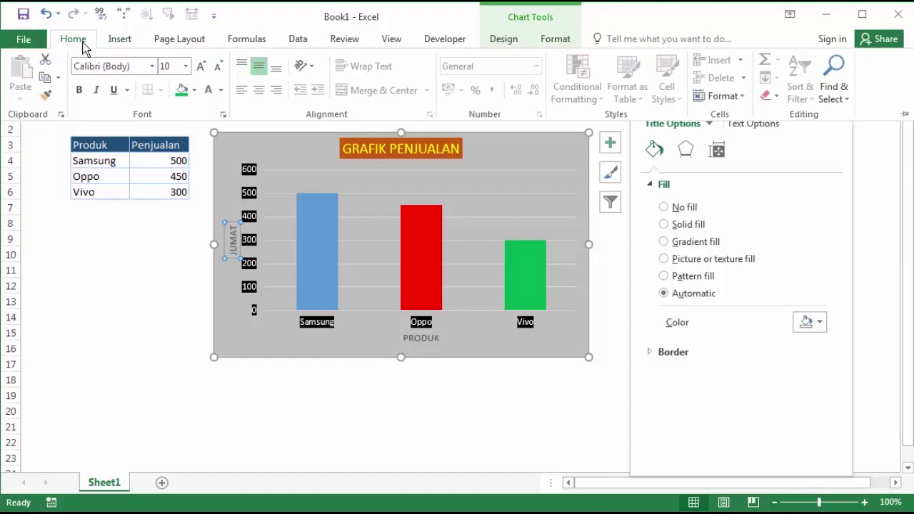
click(195, 90)
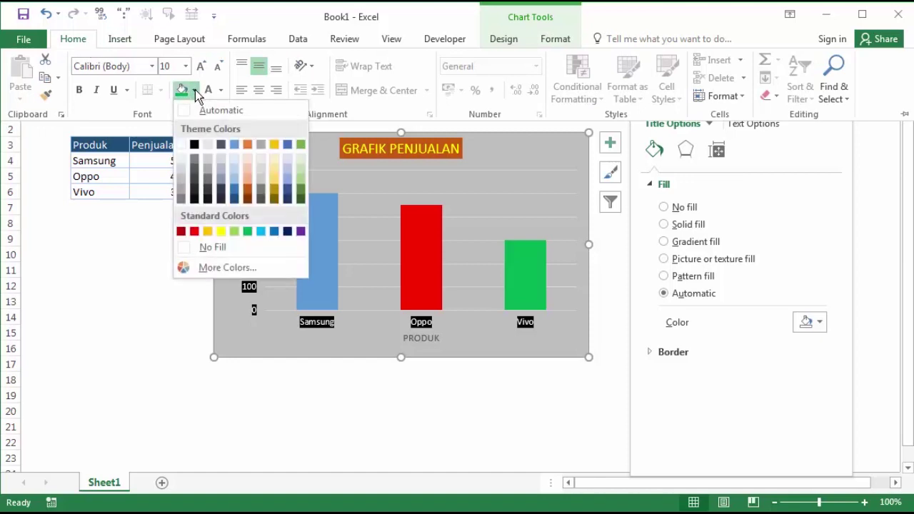
click(234, 200)
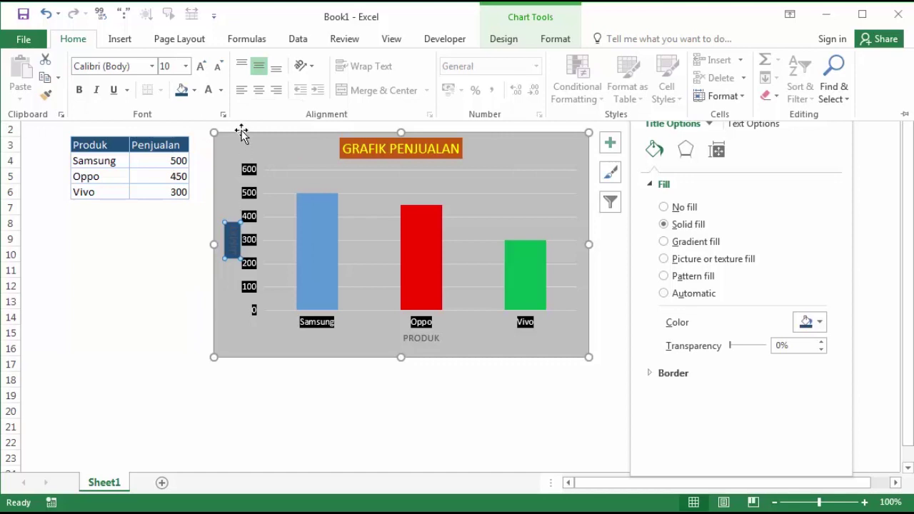
click(210, 91)
Give the PRODUK axis title white text and a dark blue shape fill
click(410, 337)
click(413, 338)
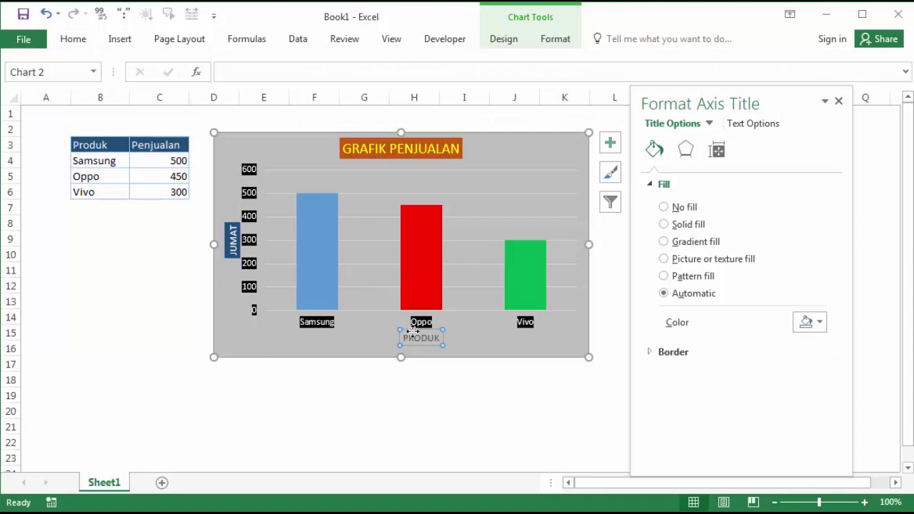
click(554, 41)
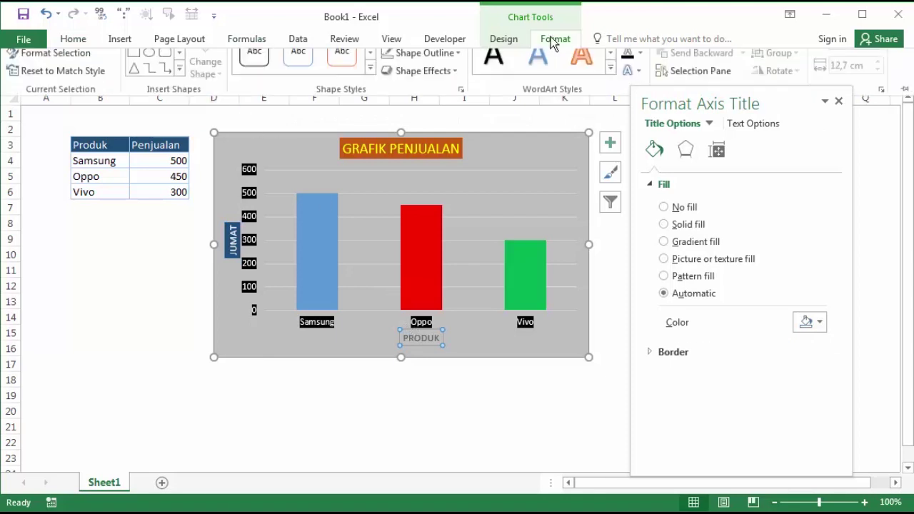
click(641, 60)
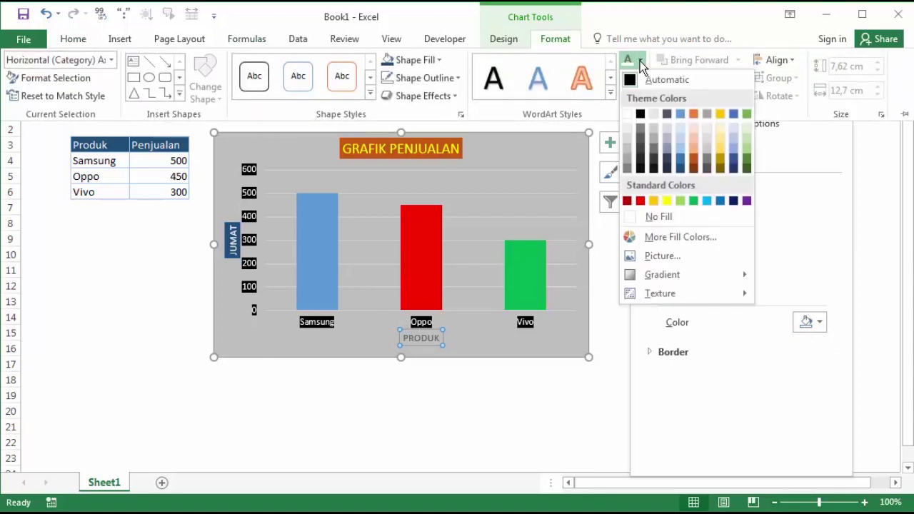
click(628, 64)
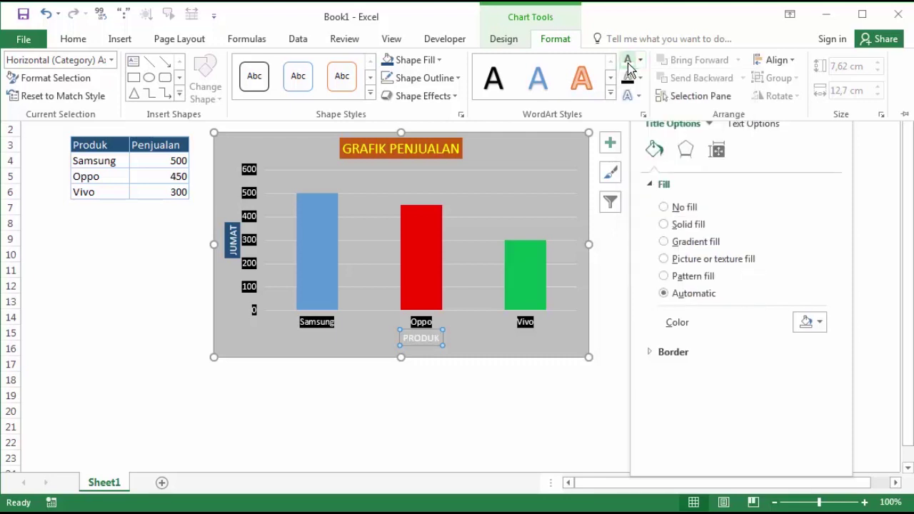
click(640, 78)
click(640, 79)
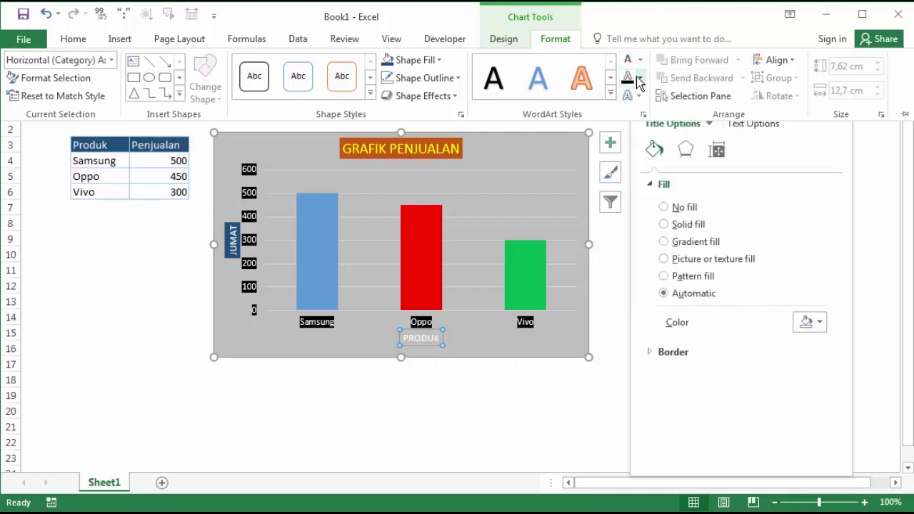
click(438, 60)
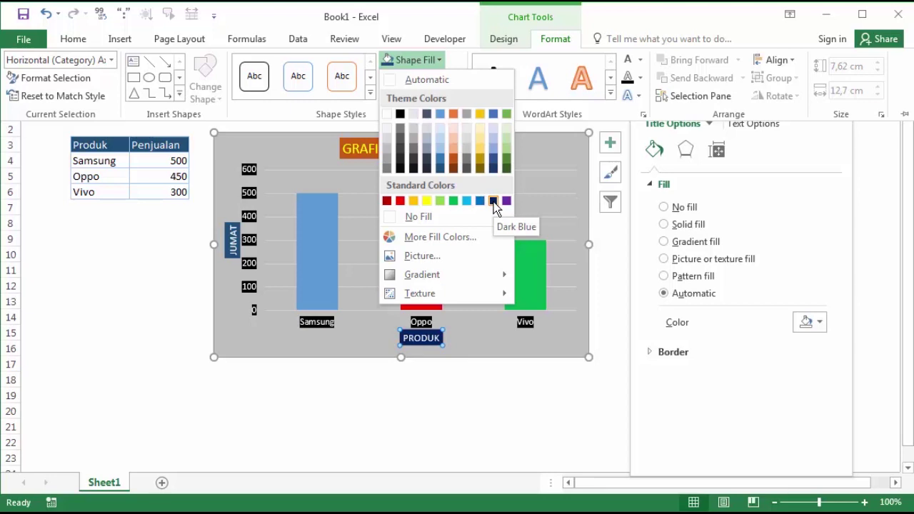
click(440, 166)
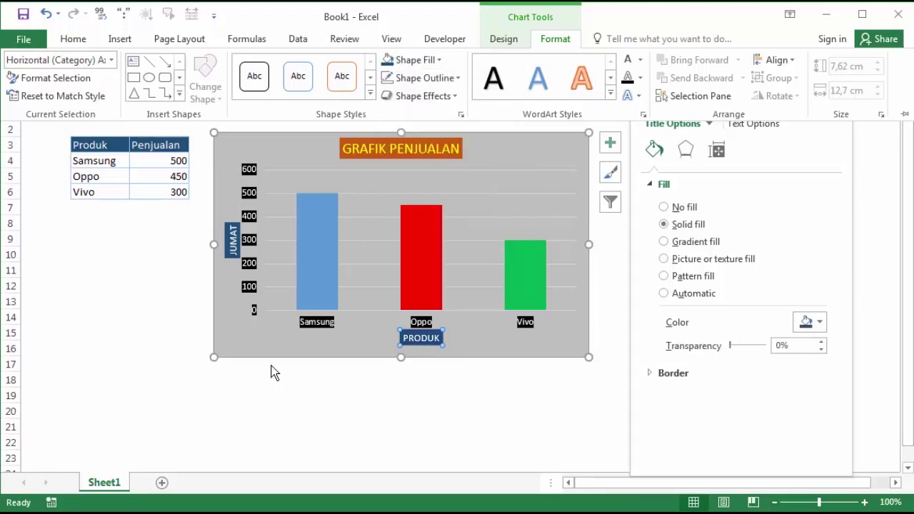
click(160, 349)
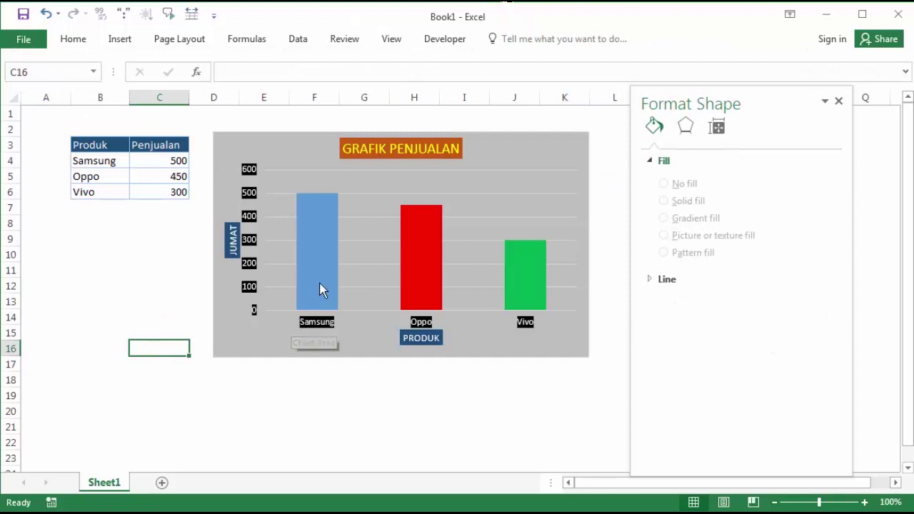
Fill the plot area with solid dark grey, then select the major gridlines
click(390, 170)
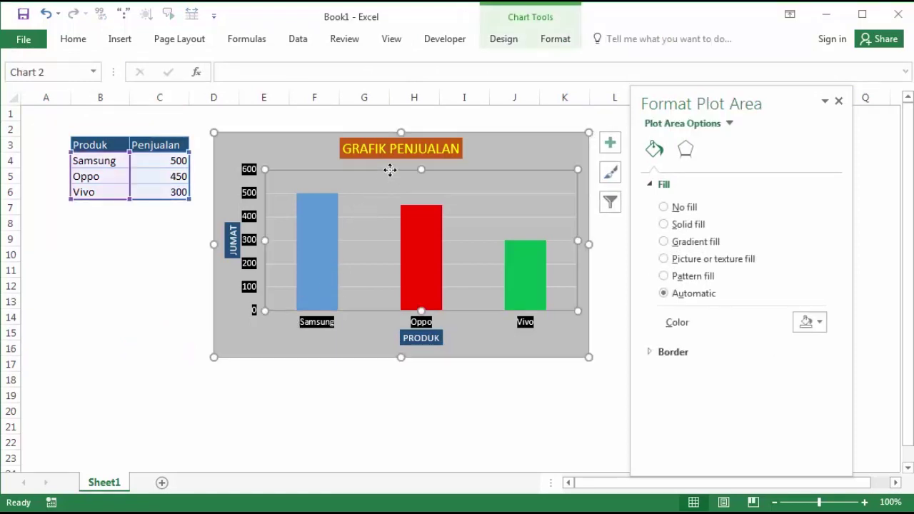
right_click(404, 169)
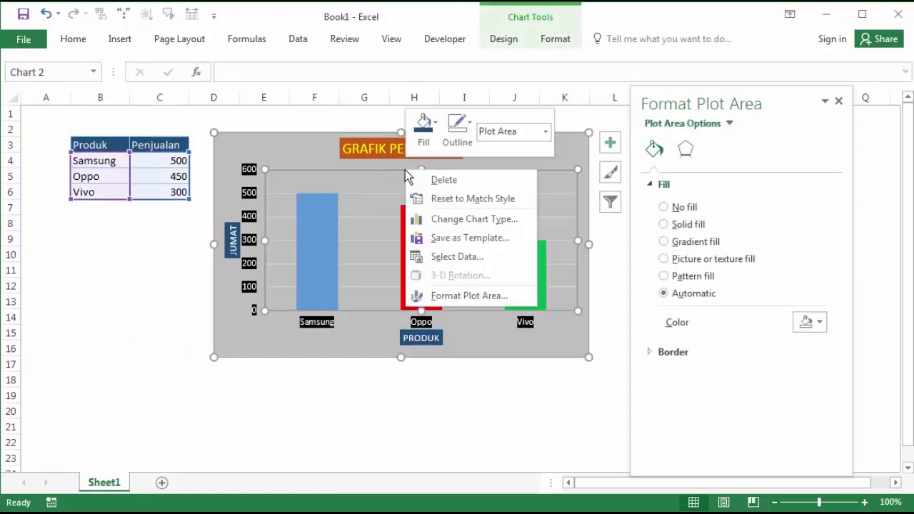
click(456, 298)
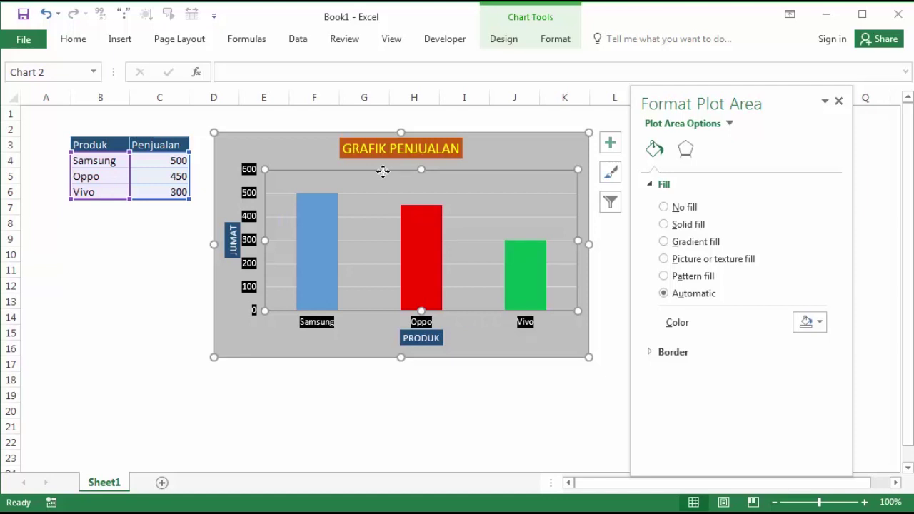
click(683, 227)
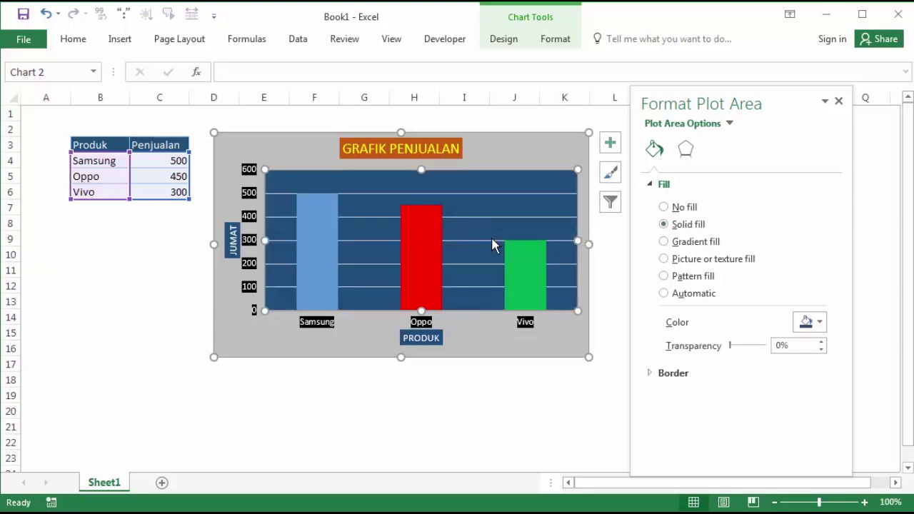
click(821, 326)
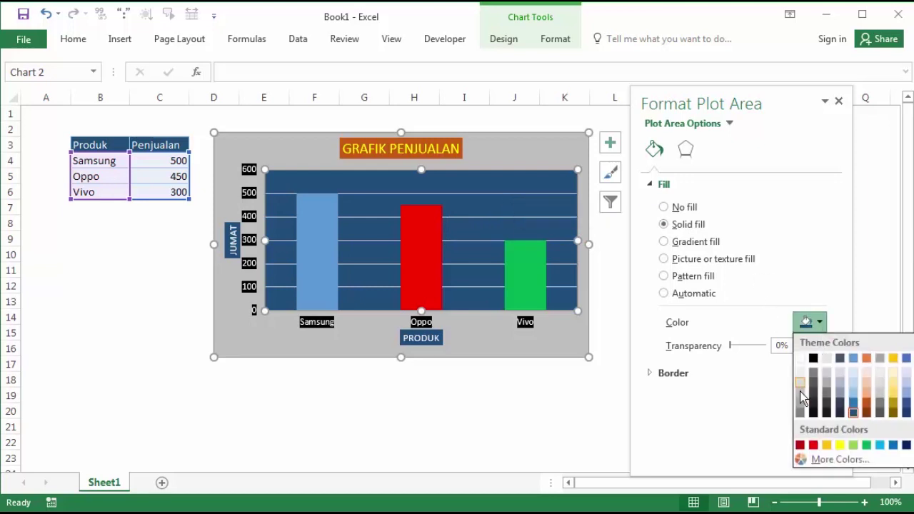
click(813, 370)
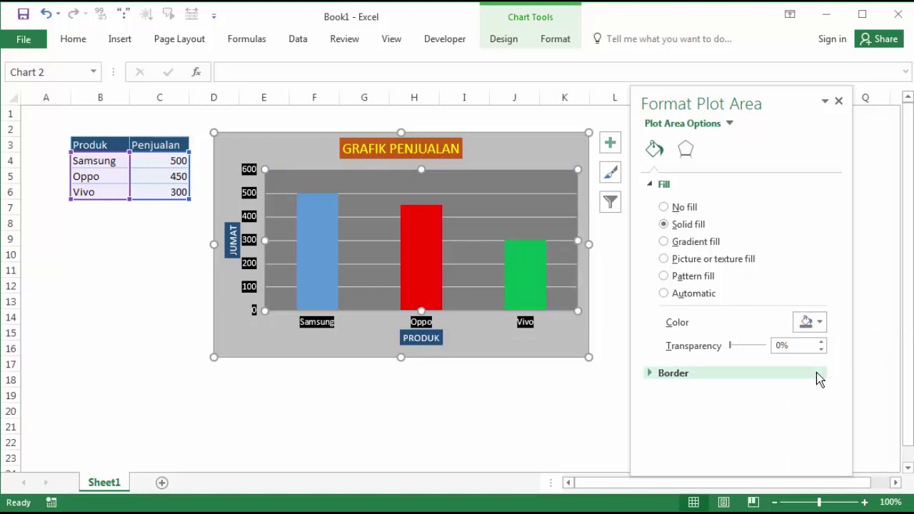
click(820, 323)
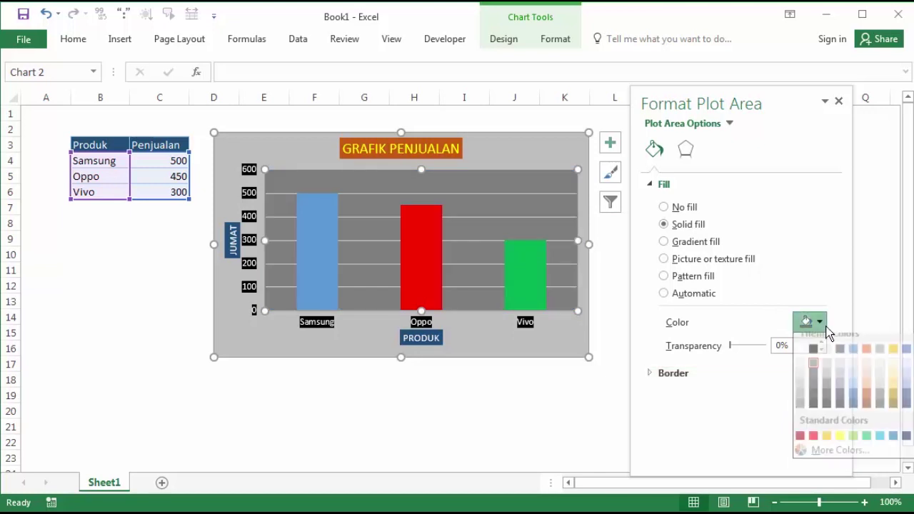
click(813, 385)
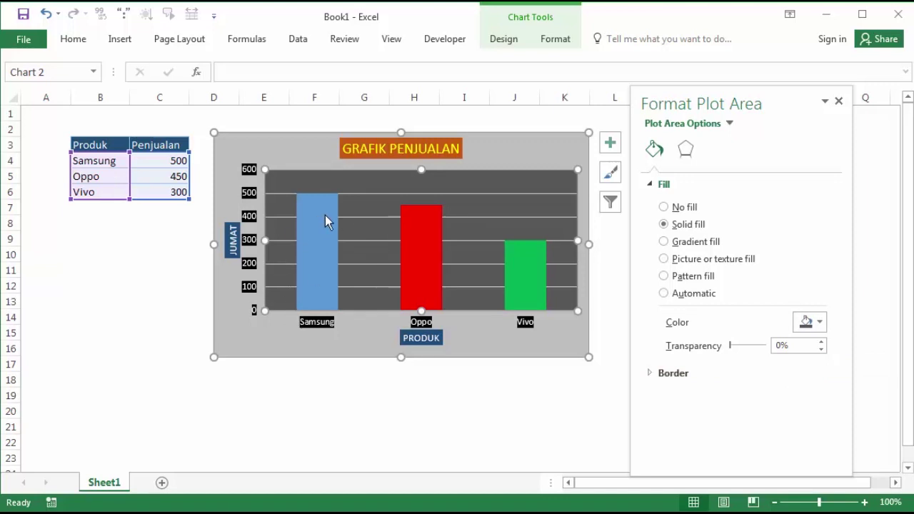
click(364, 244)
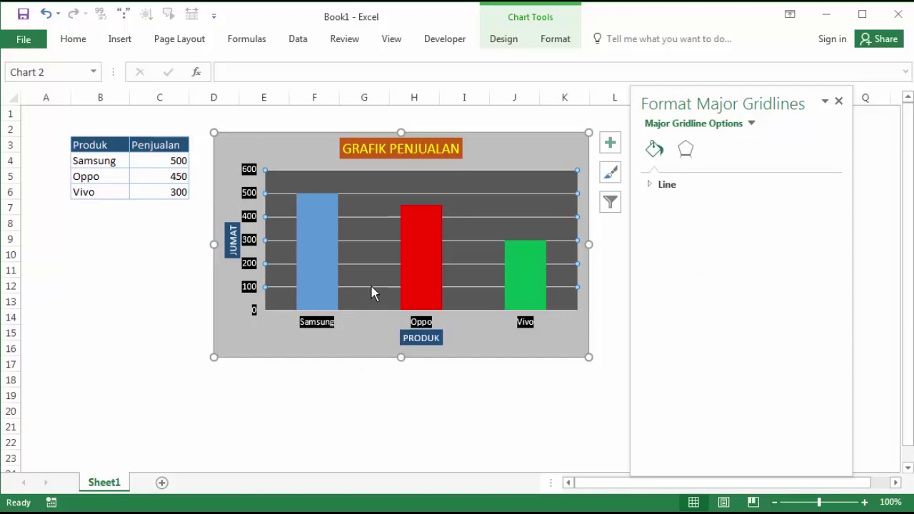
Give the major gridlines a solid light green line
click(369, 187)
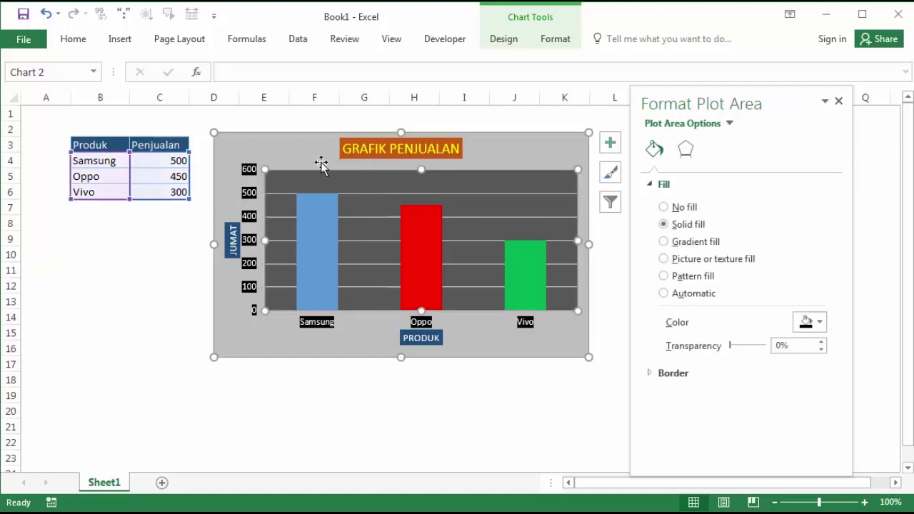
click(280, 194)
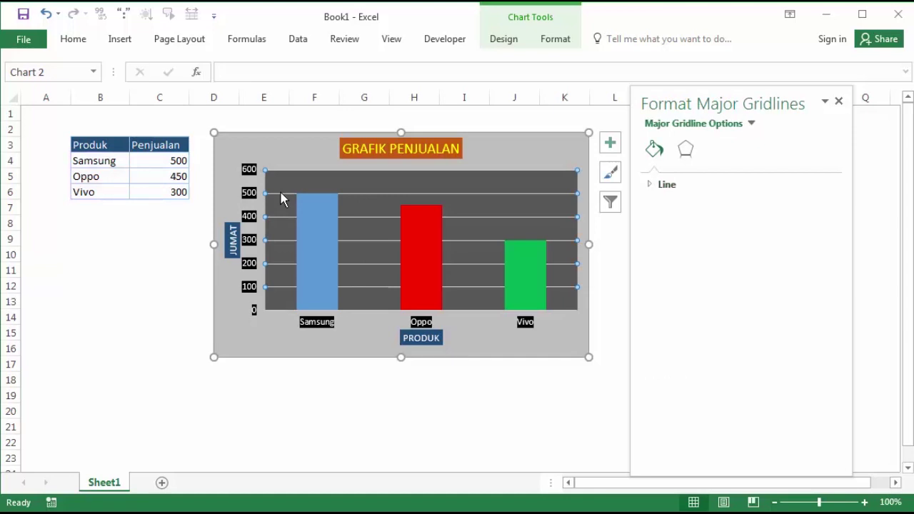
right_click(280, 193)
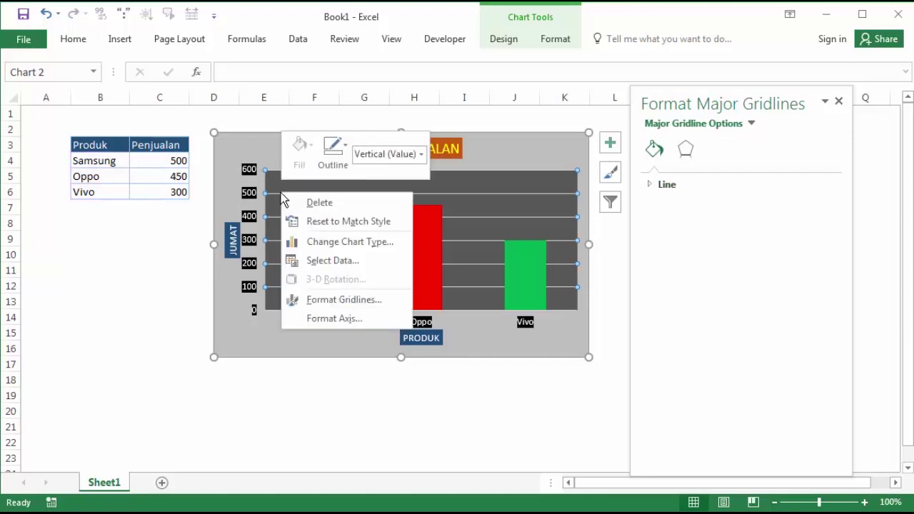
click(331, 299)
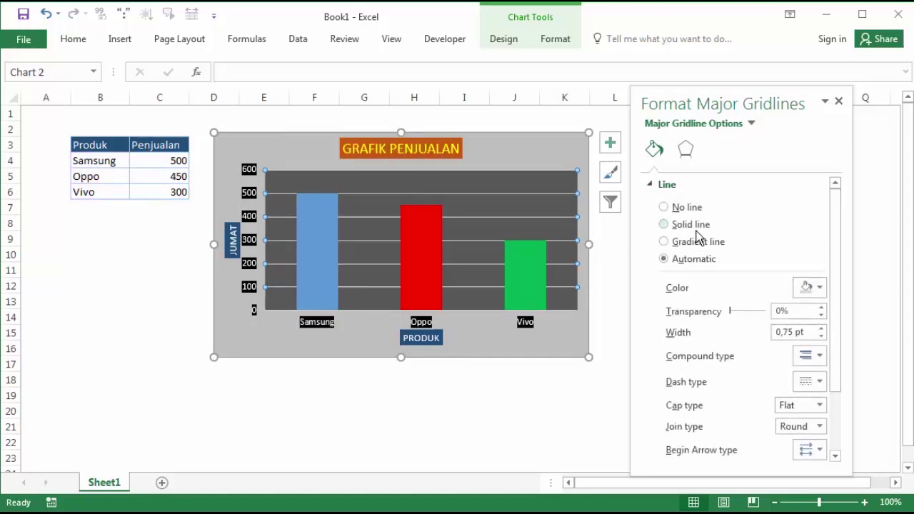
click(692, 225)
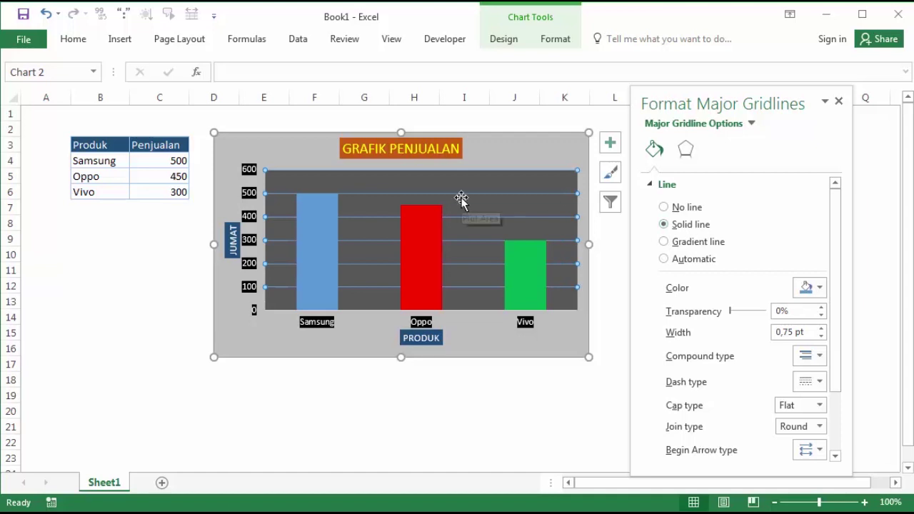
click(807, 289)
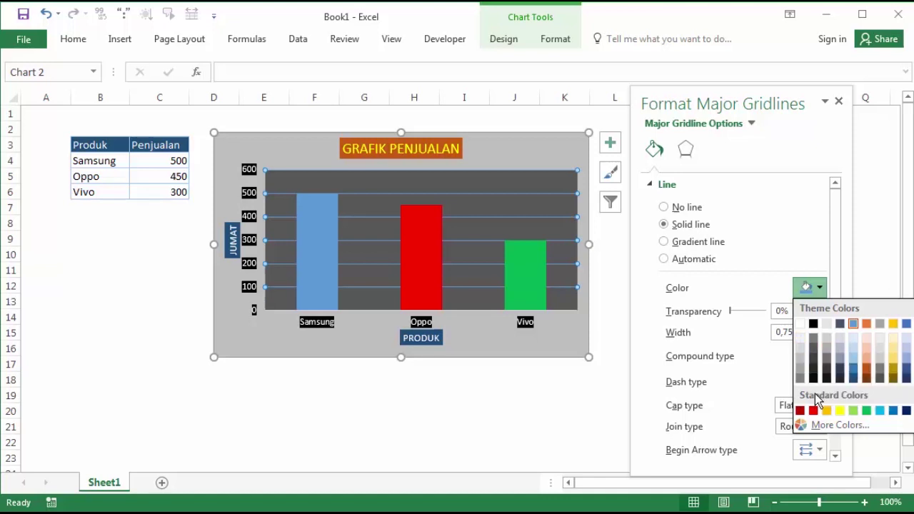
click(852, 410)
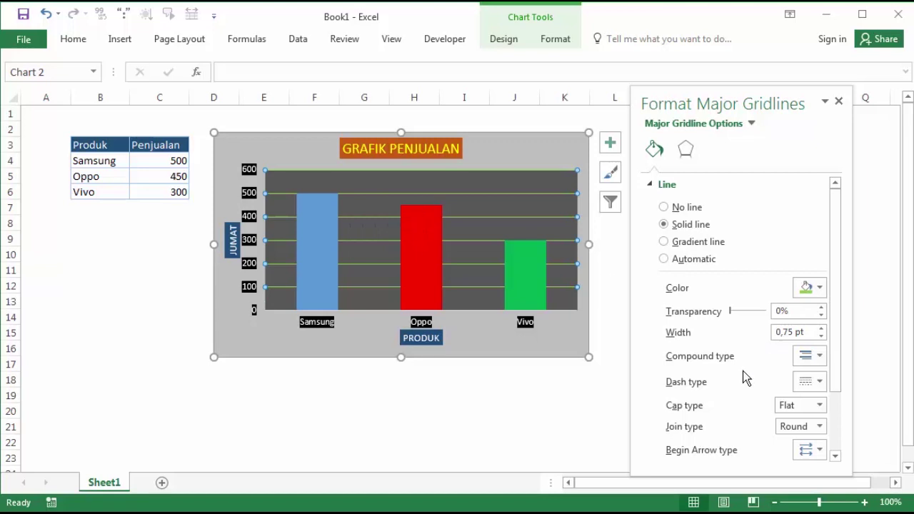
Change the gridline dash type to round dot, keeping the flat cap
click(813, 382)
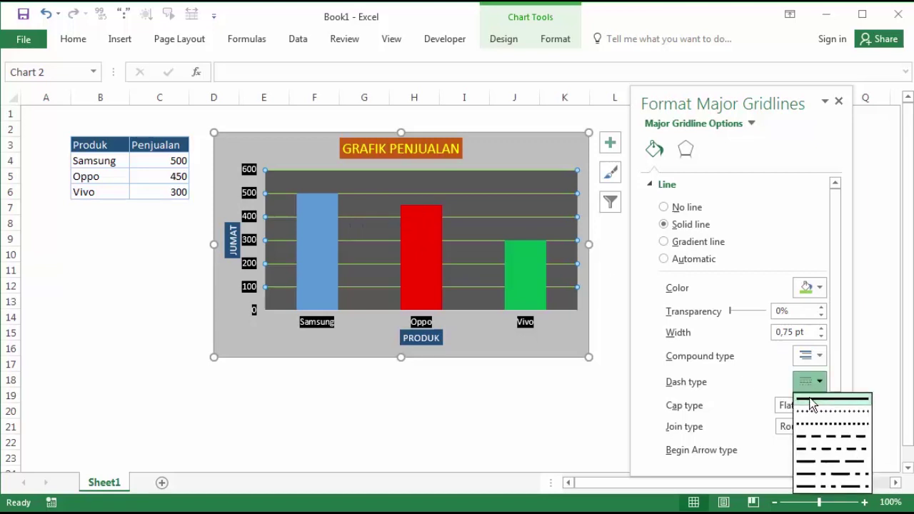
click(806, 412)
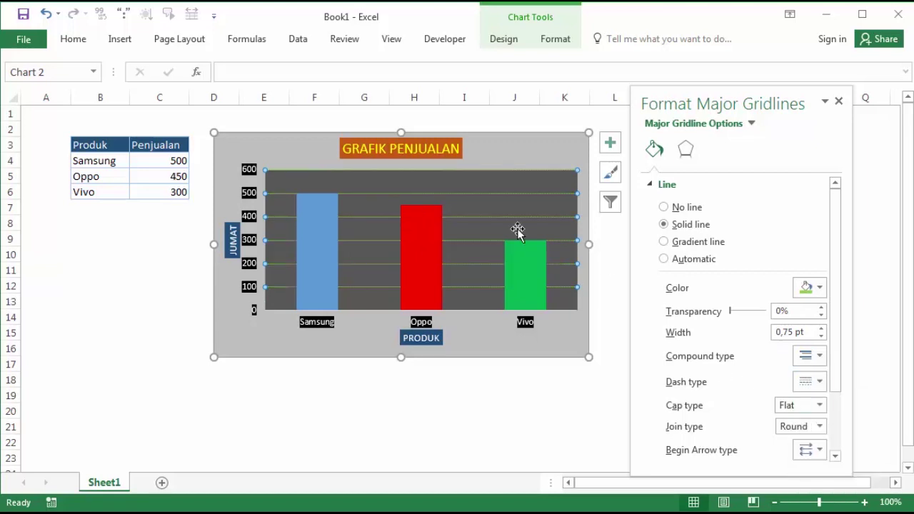
click(819, 407)
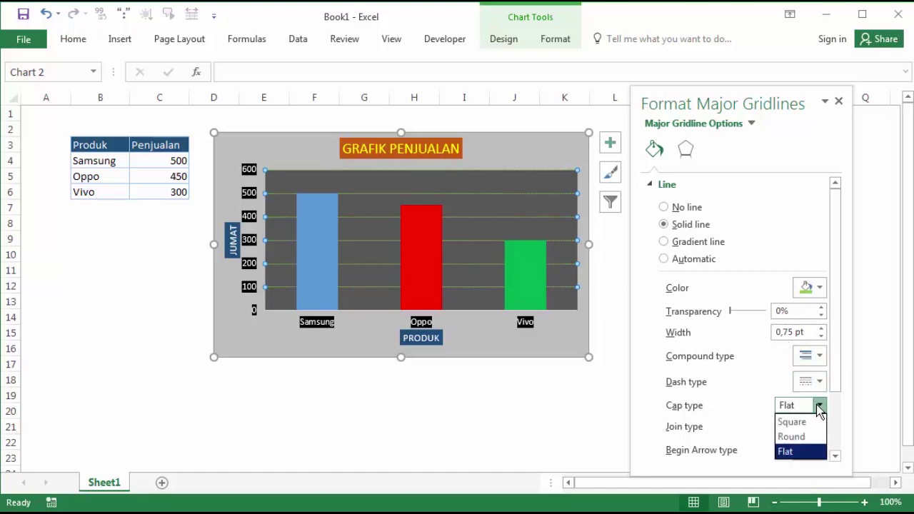
click(819, 406)
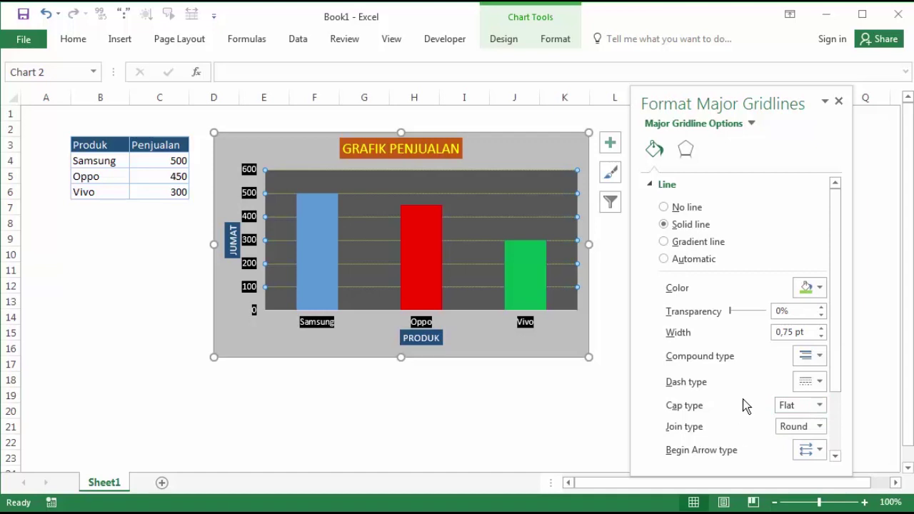
scroll(746, 404, down, 3)
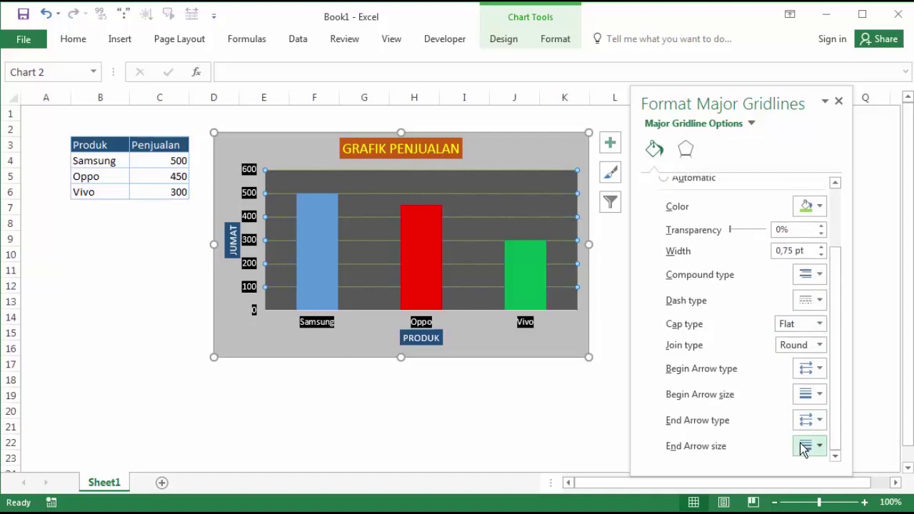
scroll(774, 390, up, 3)
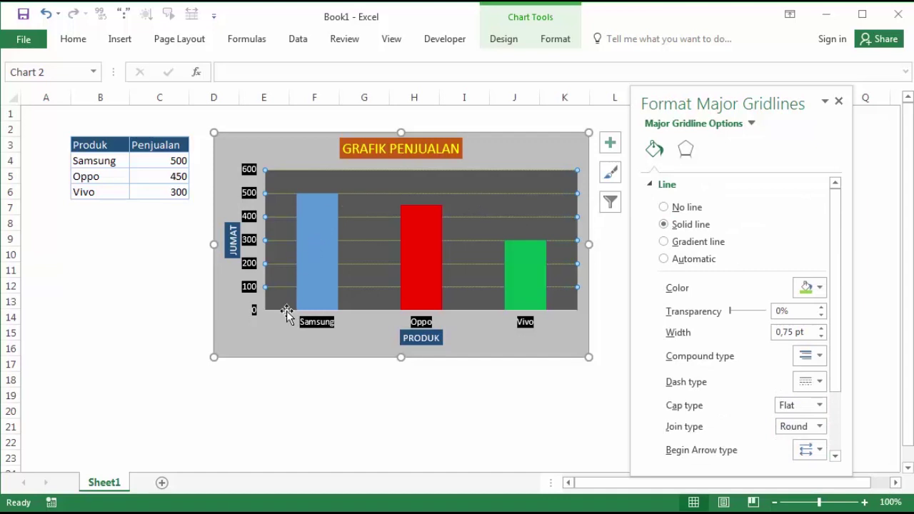
click(289, 337)
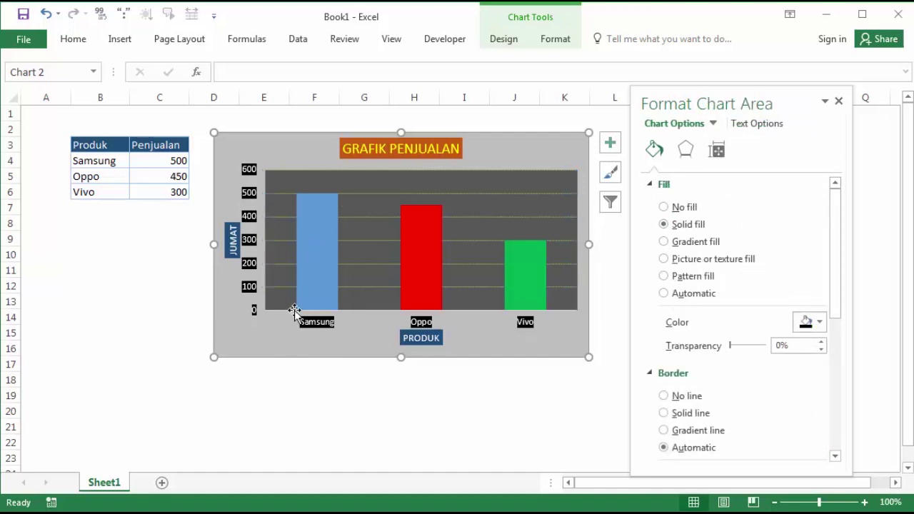
Add data labels 500, 450 and 300 above the bar series
click(330, 202)
right_click(330, 205)
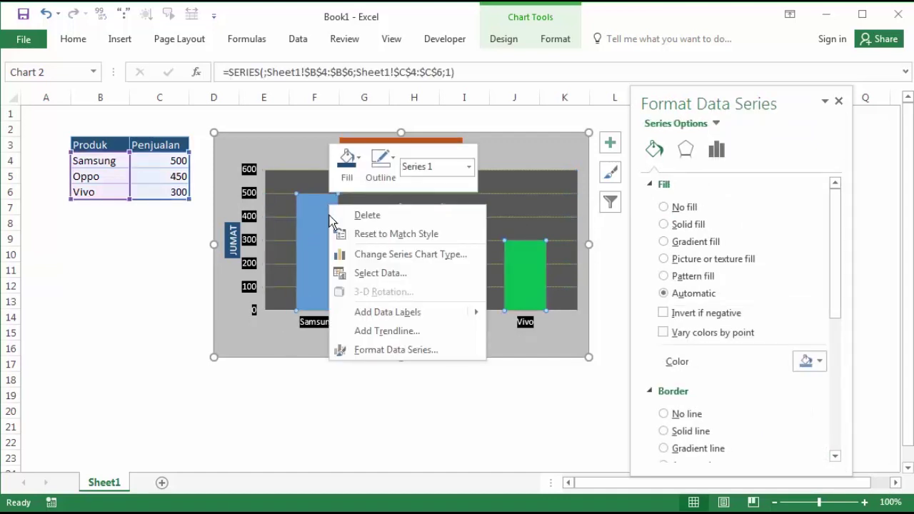
mouse_move(388, 312)
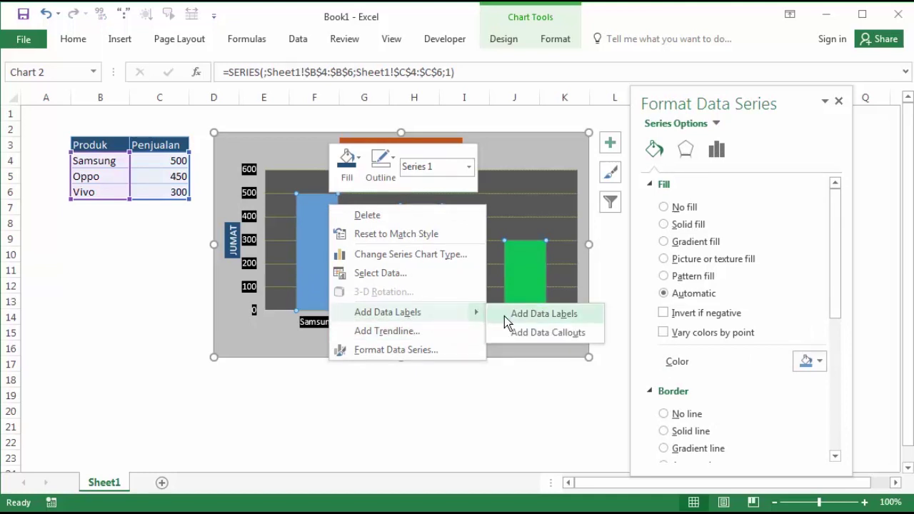
click(505, 317)
click(422, 195)
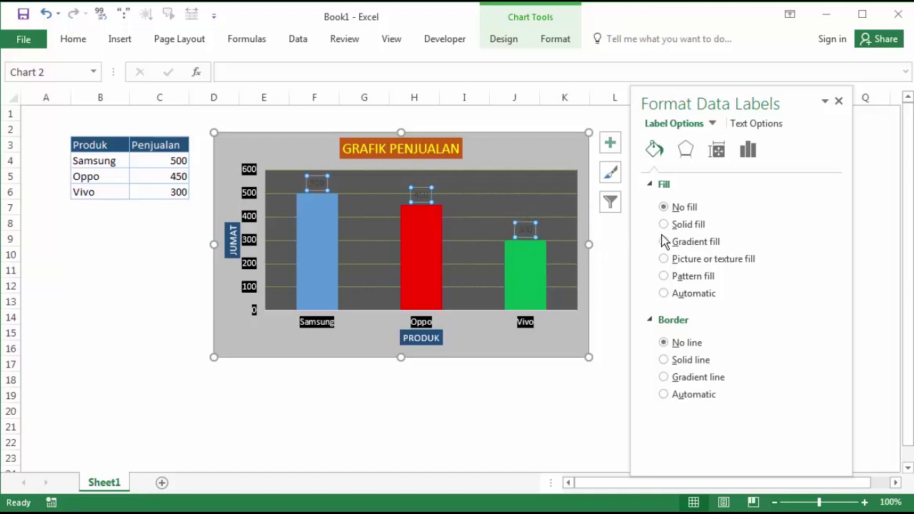
click(445, 188)
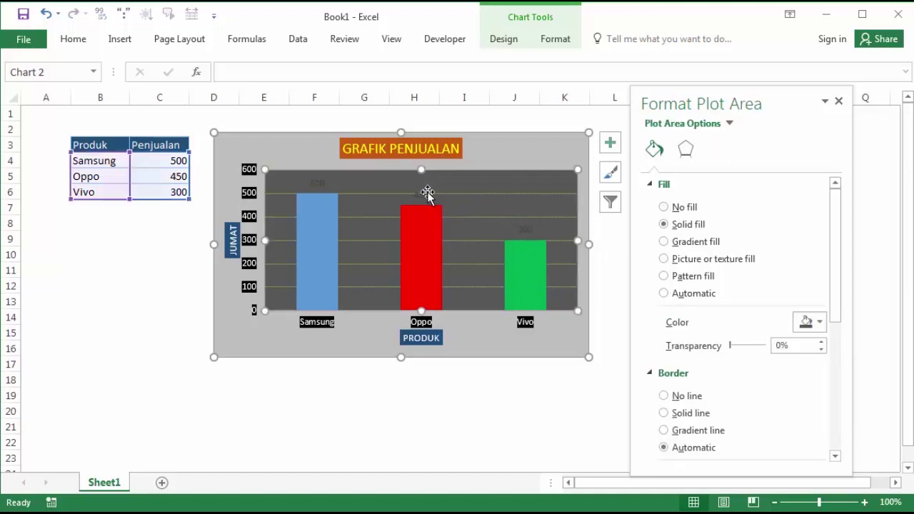
click(427, 191)
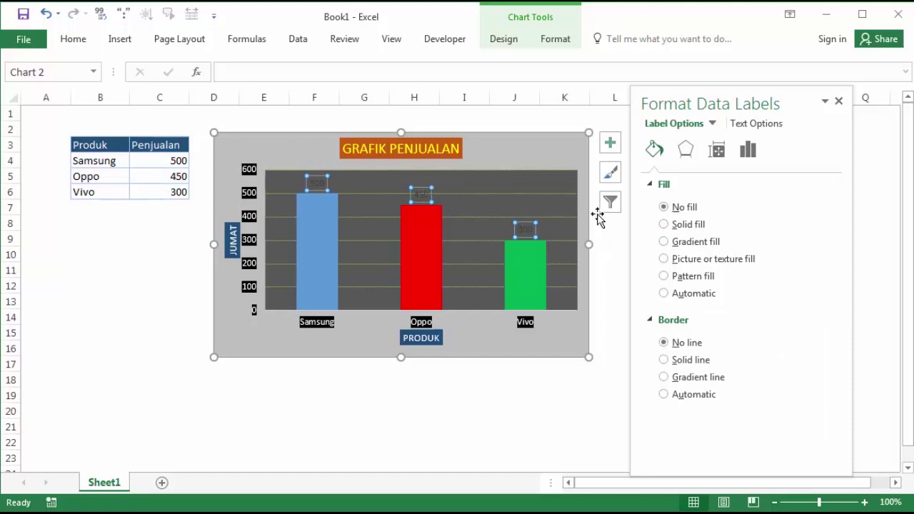
Give the data labels a solid white fill
click(555, 42)
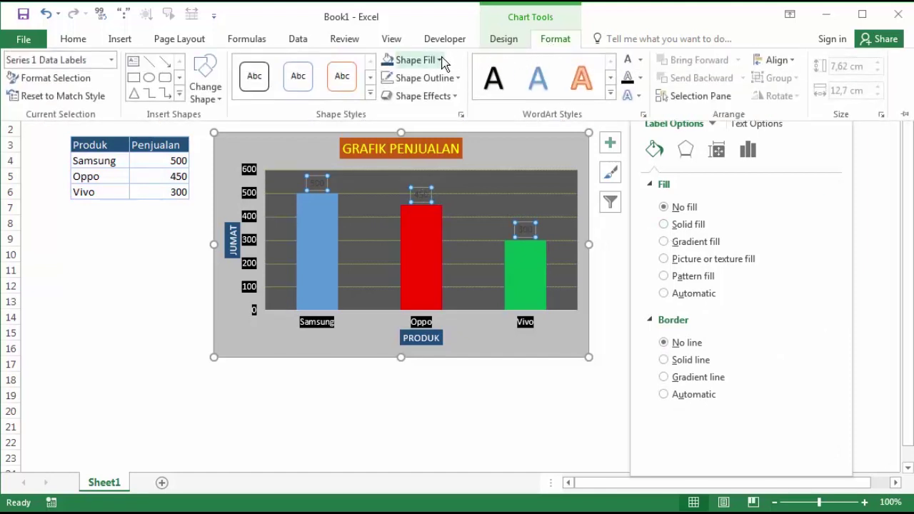
click(73, 38)
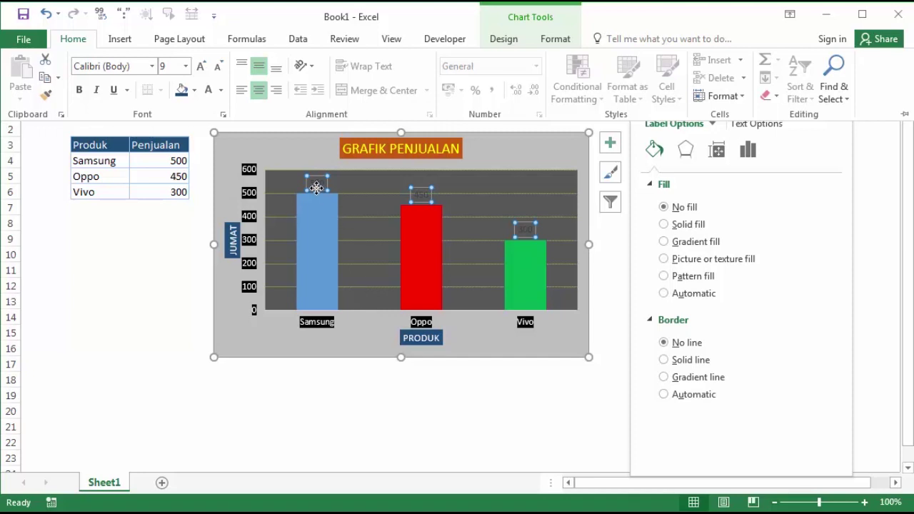
click(665, 224)
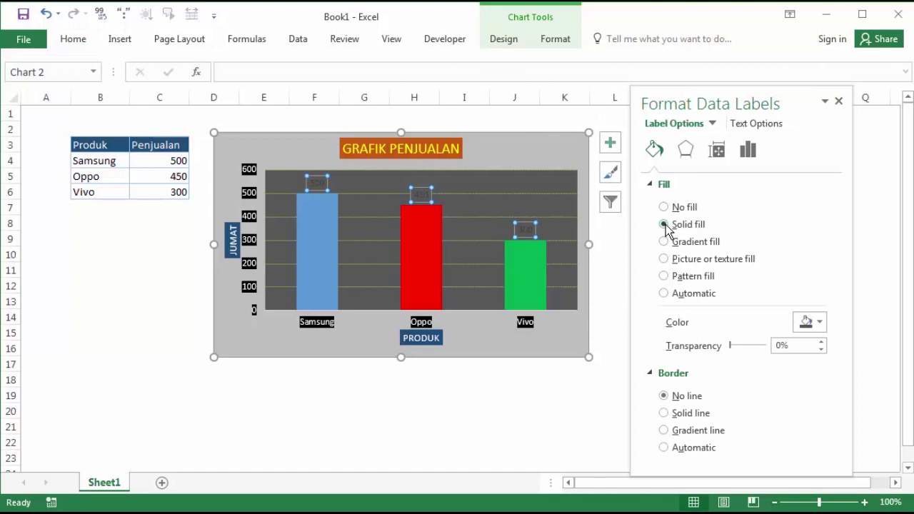
click(819, 322)
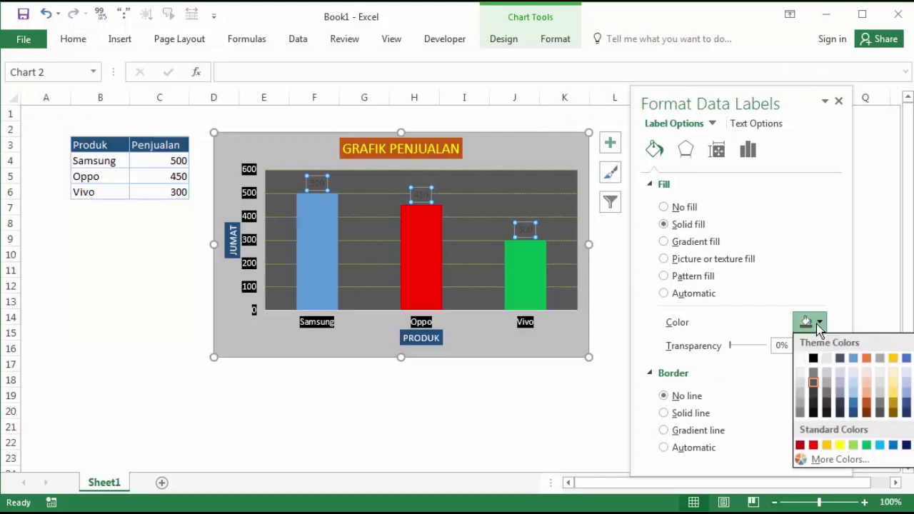
click(803, 358)
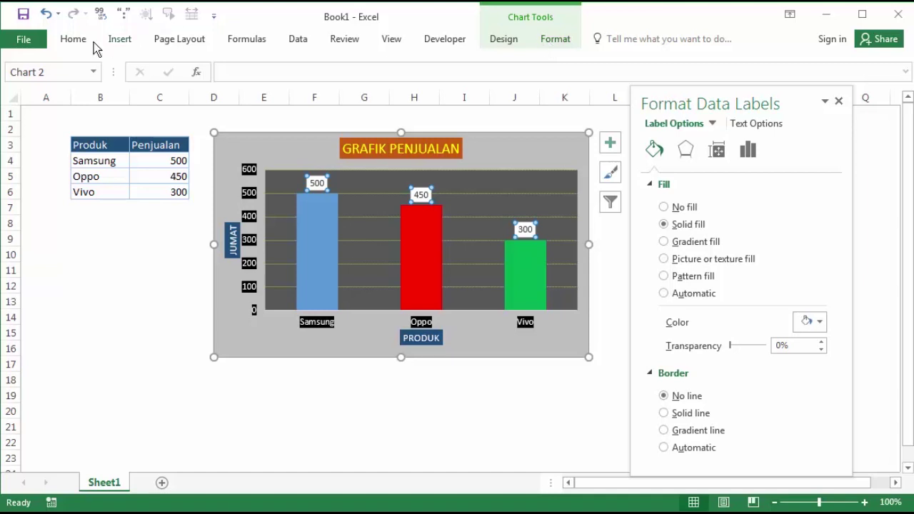
Make the data label text dark blue and bold
click(74, 39)
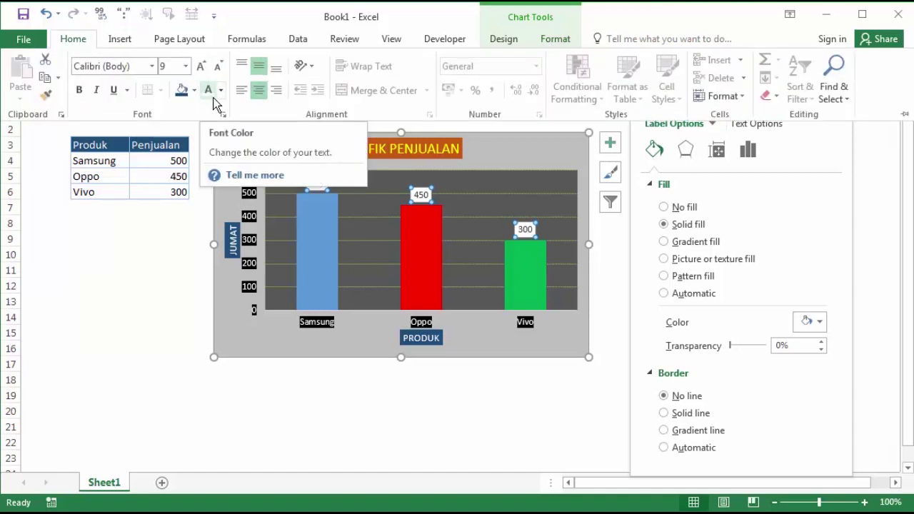
click(221, 90)
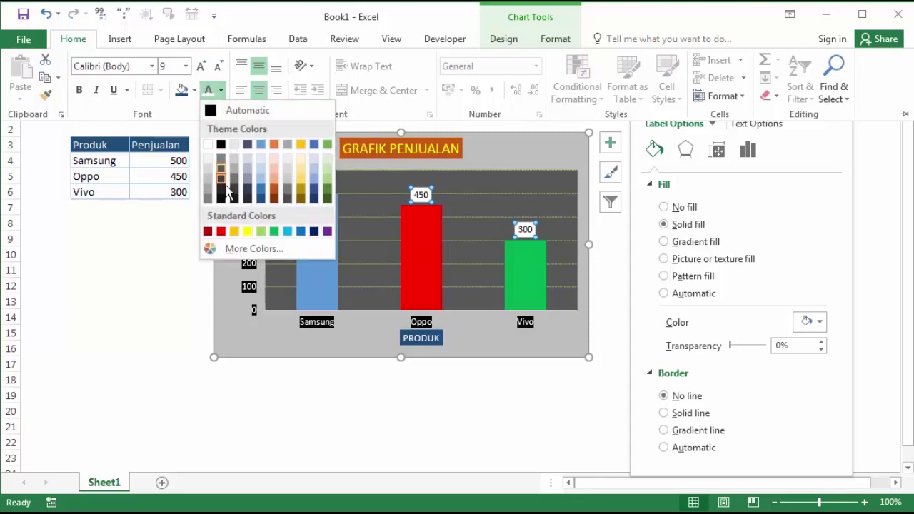
click(262, 197)
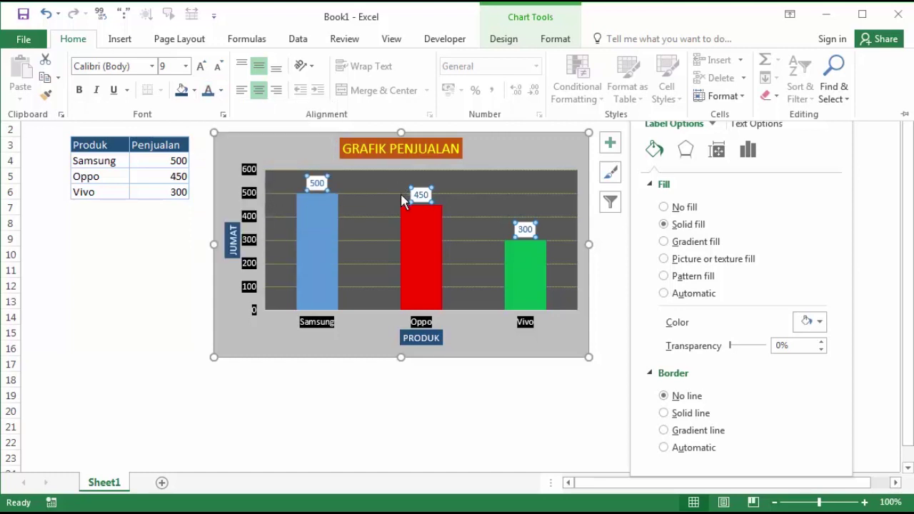
click(79, 90)
key(ctrl+F1)
Colour the 450 data label text red
click(425, 190)
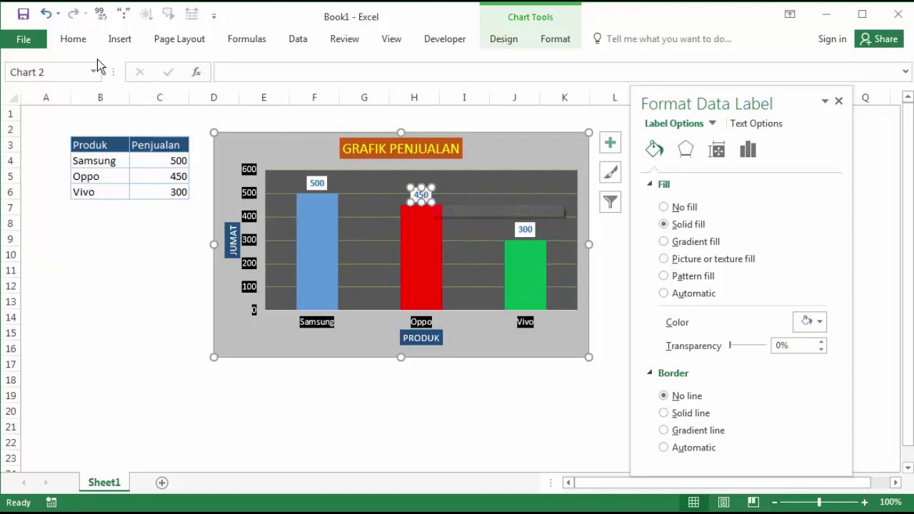
click(80, 40)
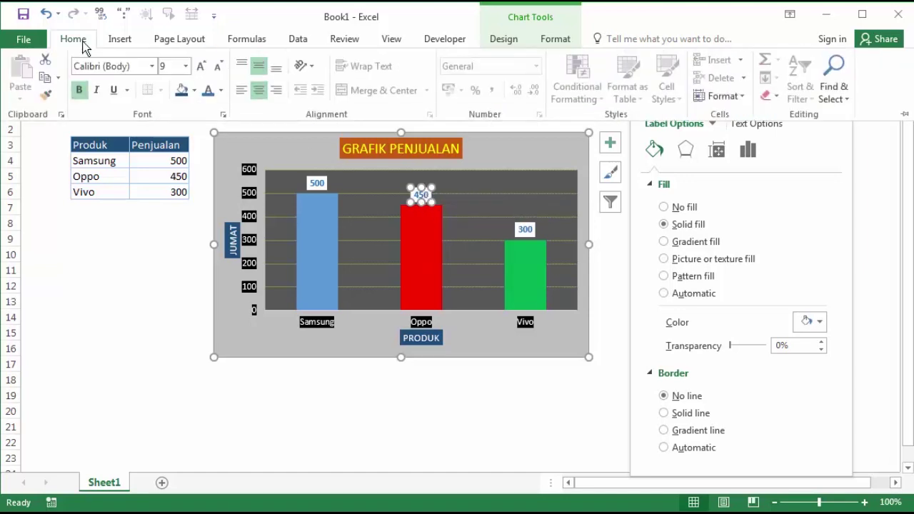
click(220, 91)
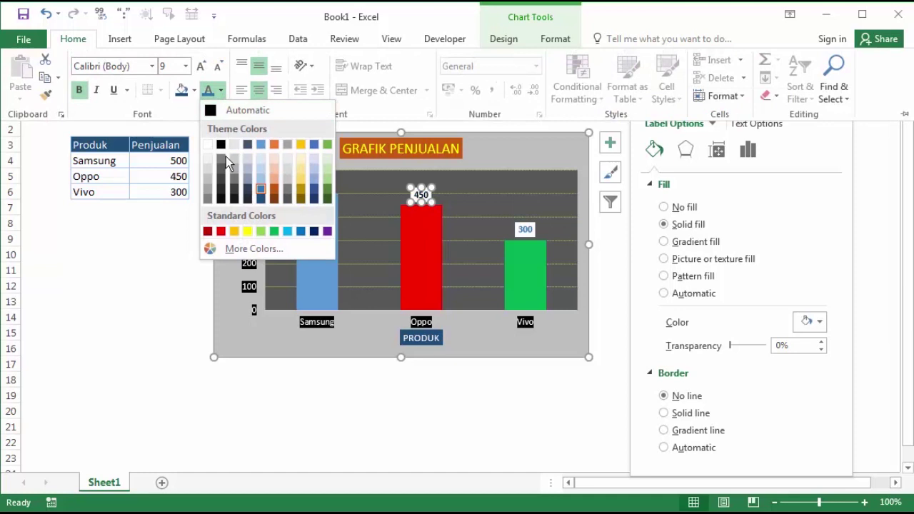
click(221, 232)
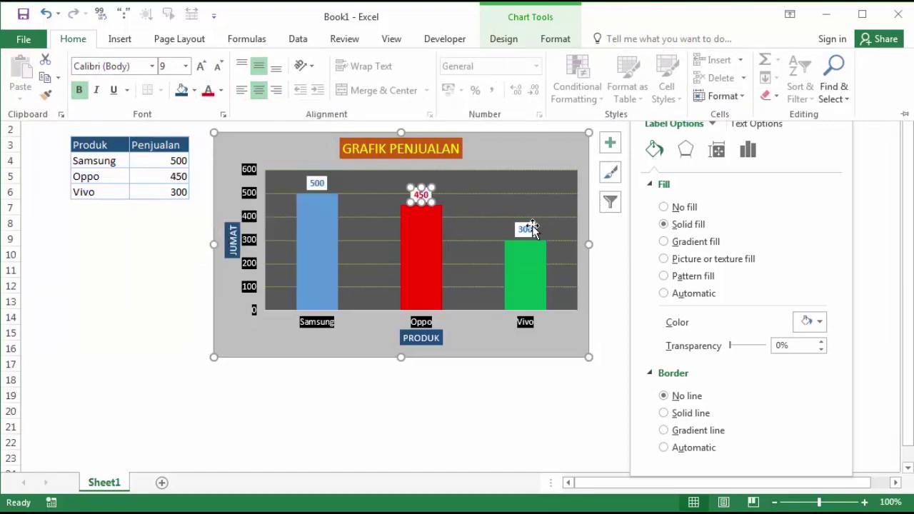
Colour the 300 data label text green to match the Vivo bar
click(532, 229)
click(527, 227)
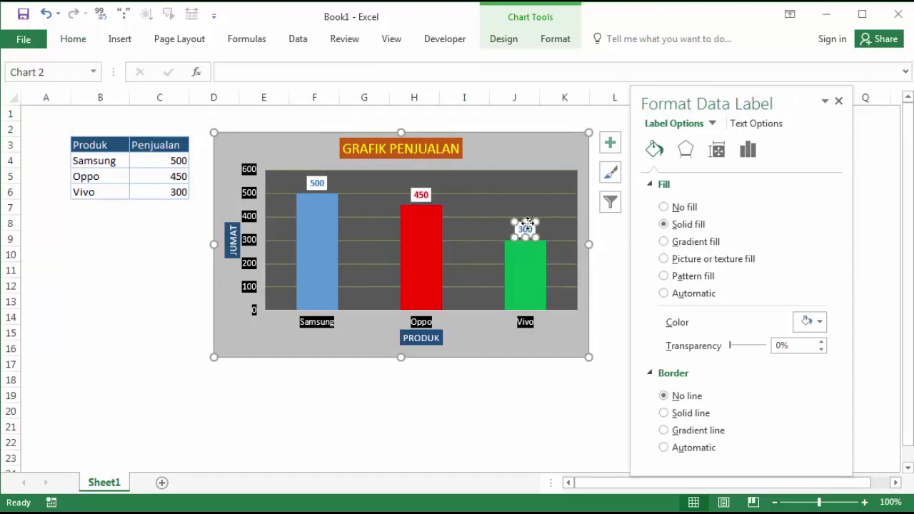
click(75, 39)
click(222, 91)
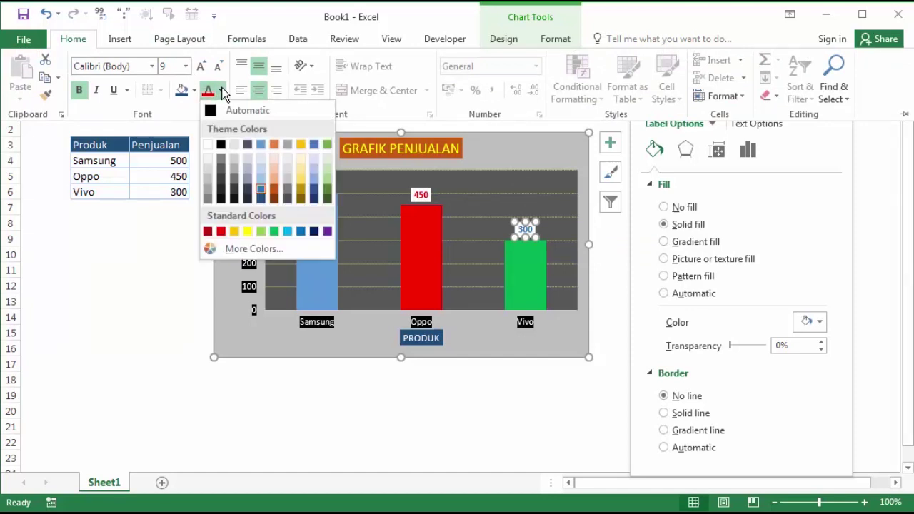
click(275, 230)
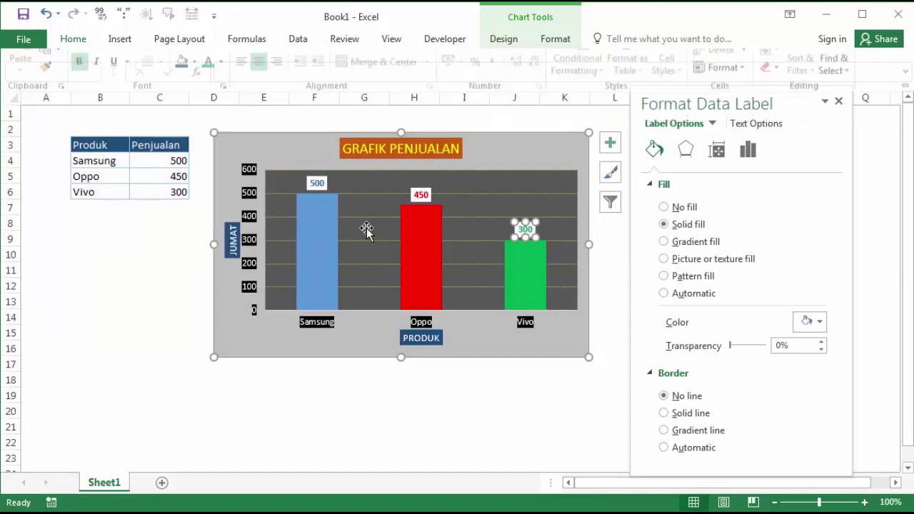
click(379, 207)
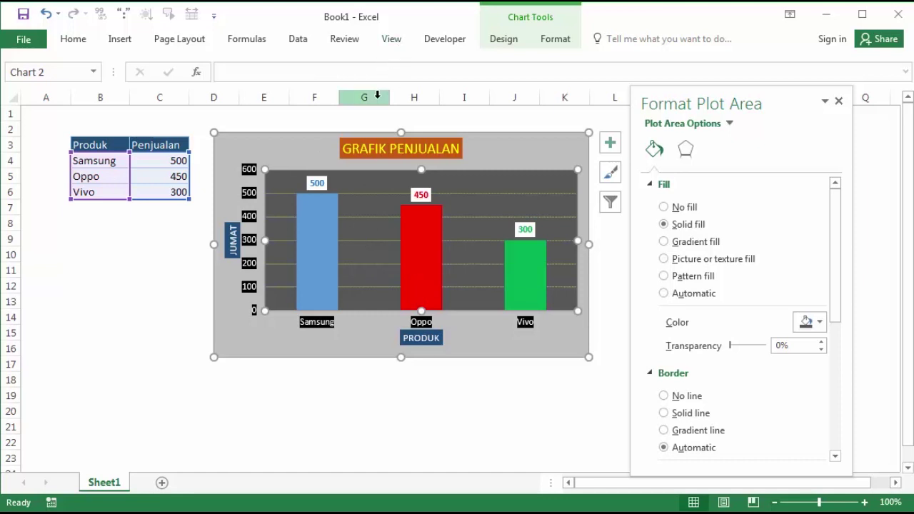
Select the whole chart area, not the title or plot area, to show Format Chart Area
click(424, 146)
click(292, 148)
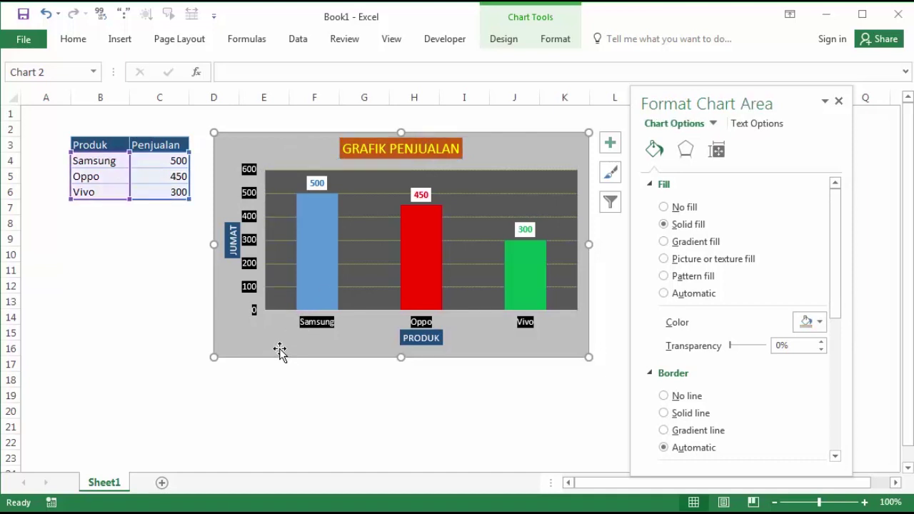
click(258, 117)
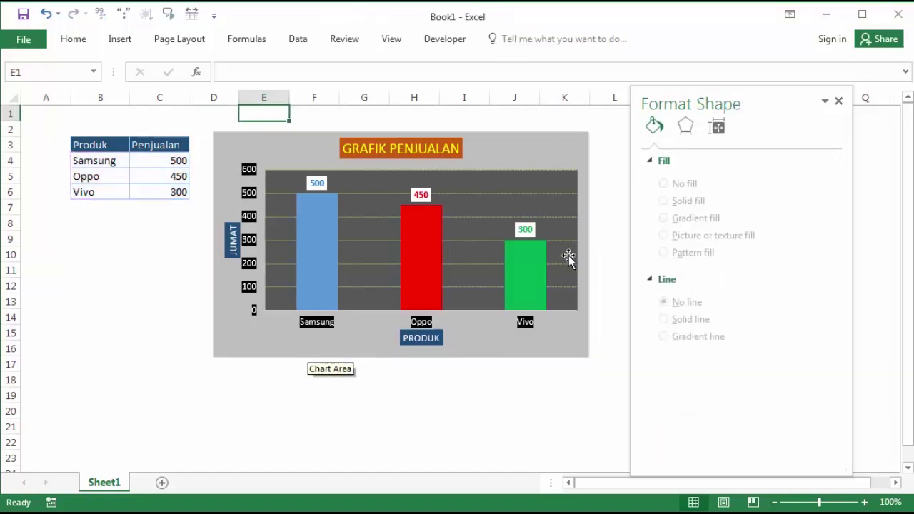
click(219, 355)
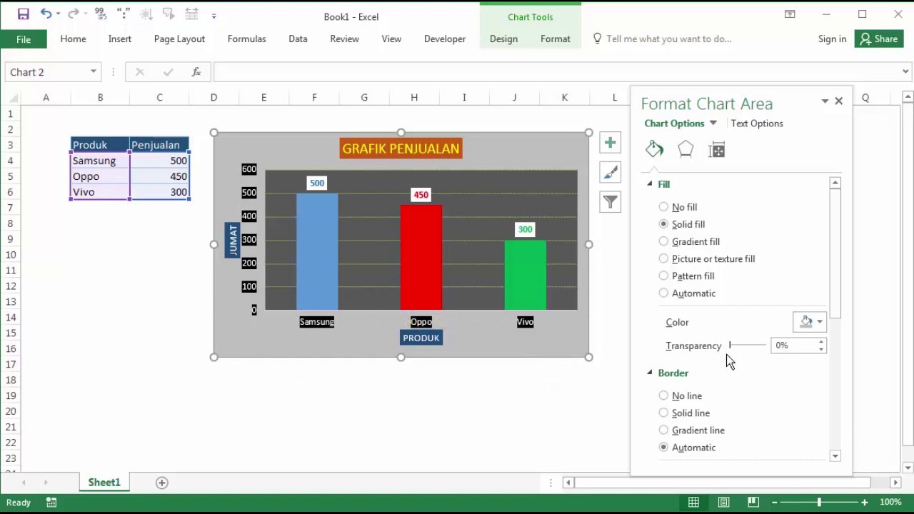
Give the chart area a solid dark red border
drag(836, 312, 837, 377)
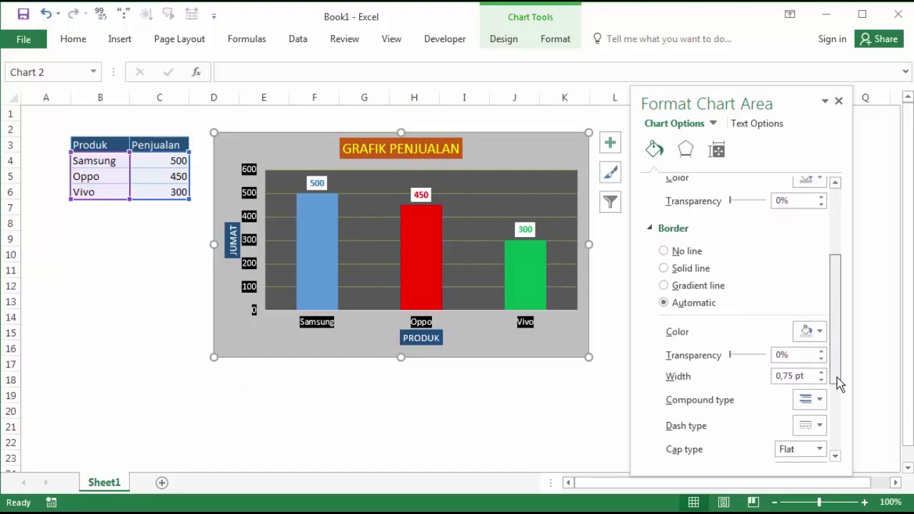
click(681, 277)
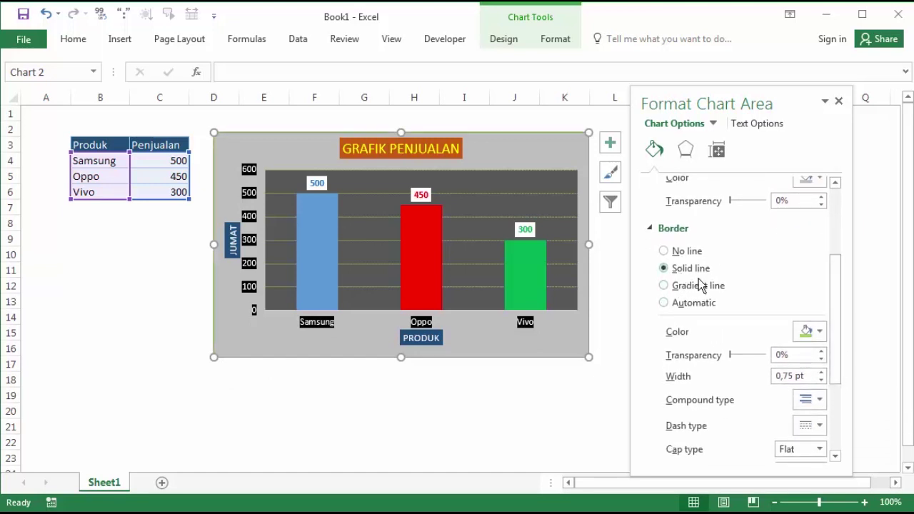
click(819, 332)
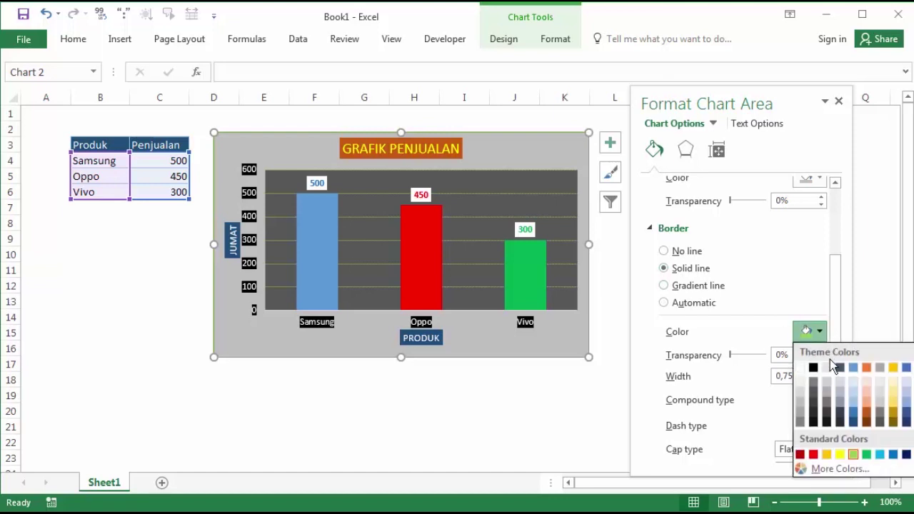
click(799, 455)
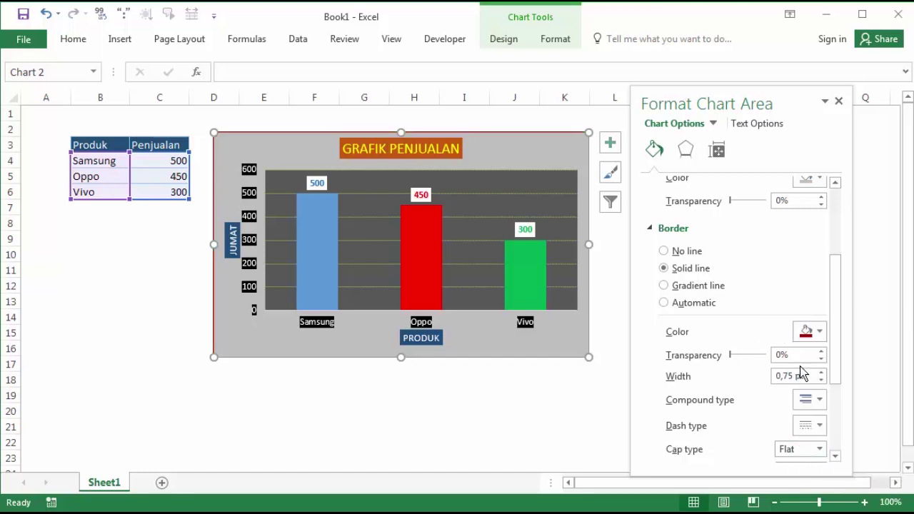
Try compound line styles and raise the border width to 3.5 pt
scroll(836, 373, down, 1)
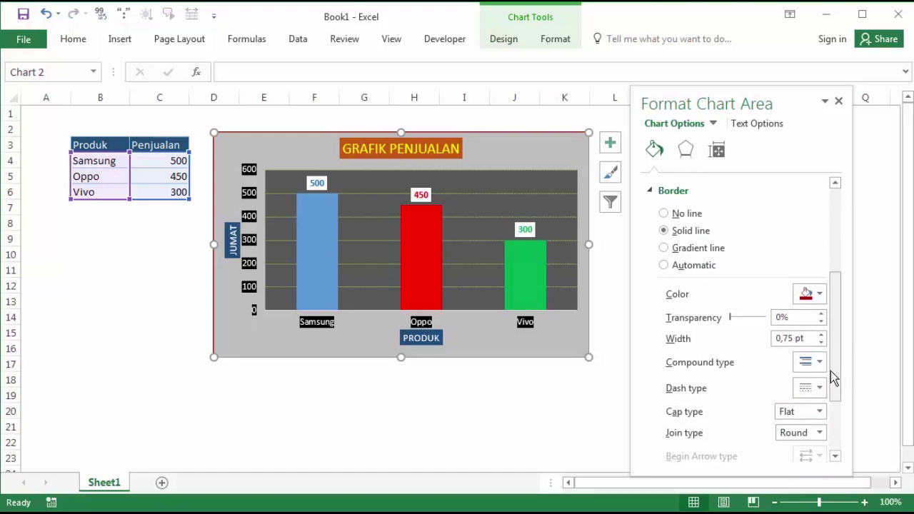
scroll(823, 366, down, 1)
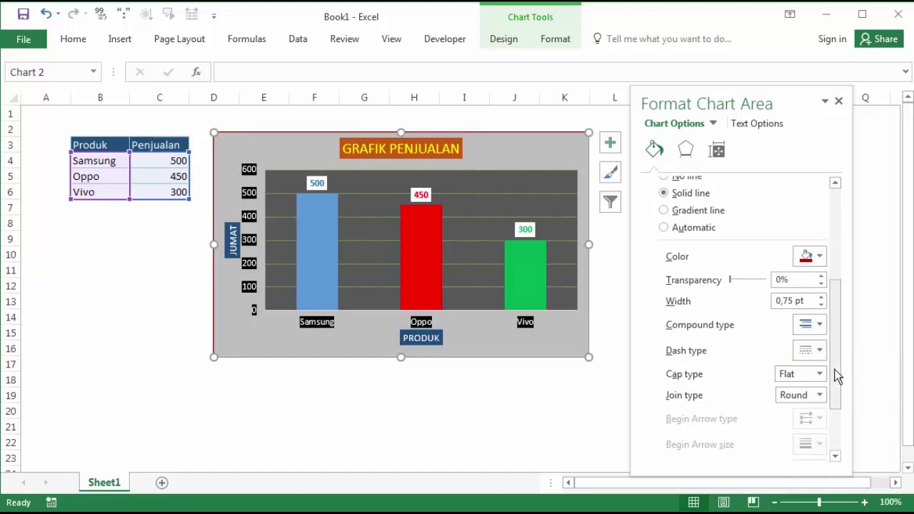
click(821, 327)
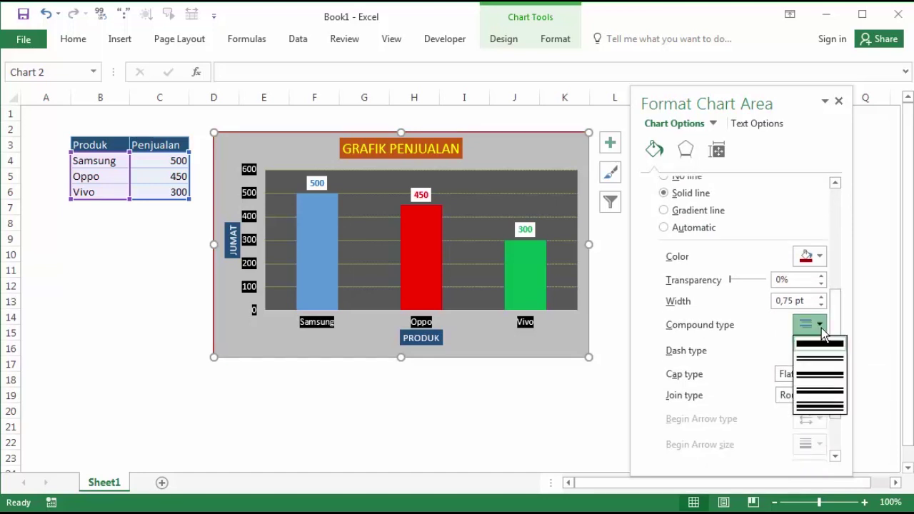
click(818, 376)
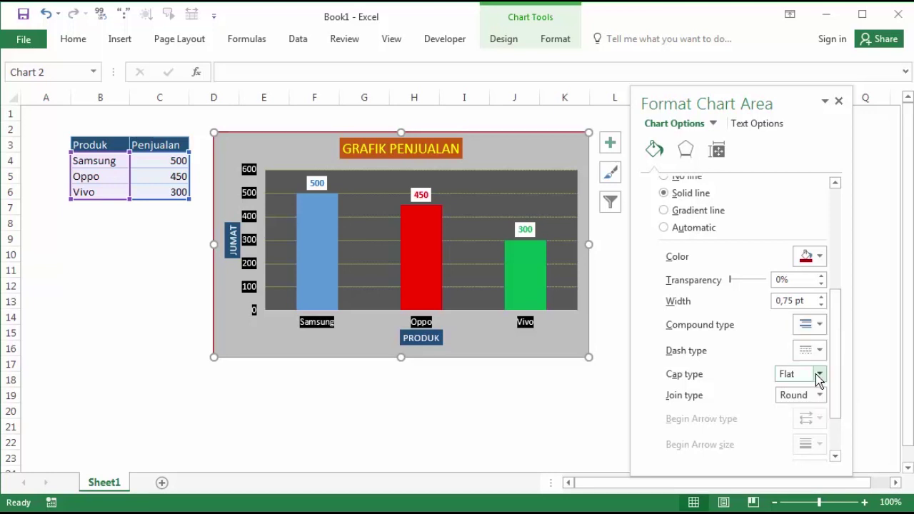
click(821, 326)
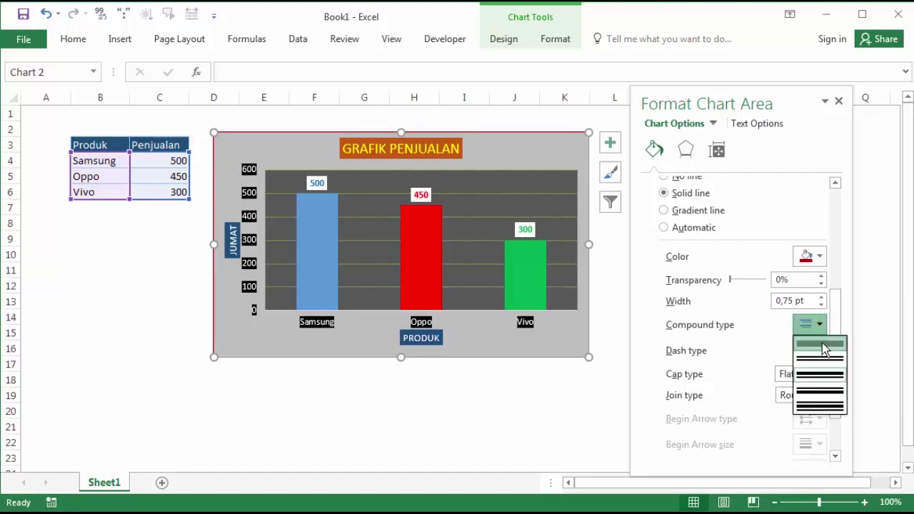
click(822, 342)
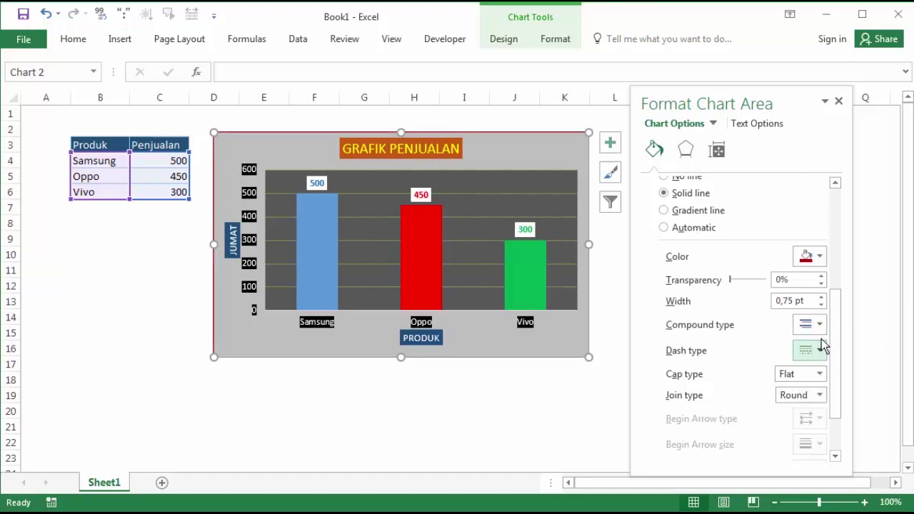
click(823, 297)
click(823, 298)
click(823, 297)
click(823, 297)
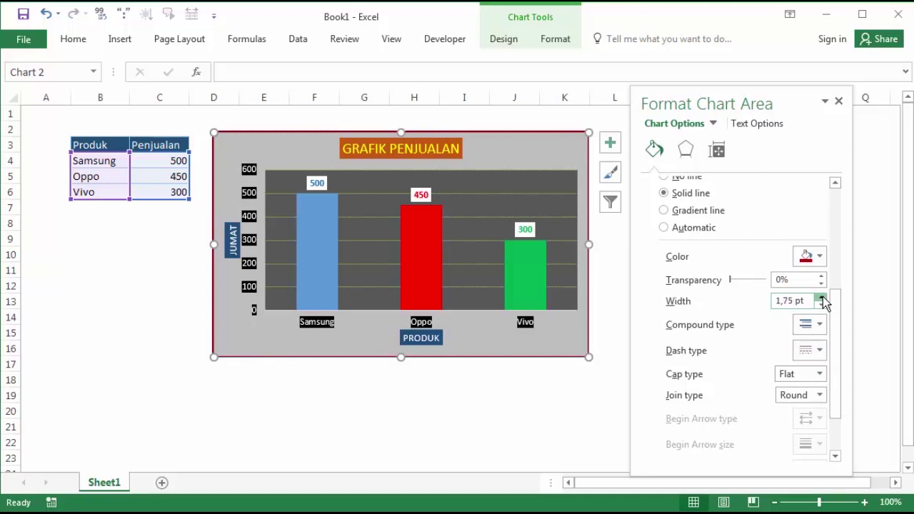
click(823, 297)
click(822, 298)
click(823, 297)
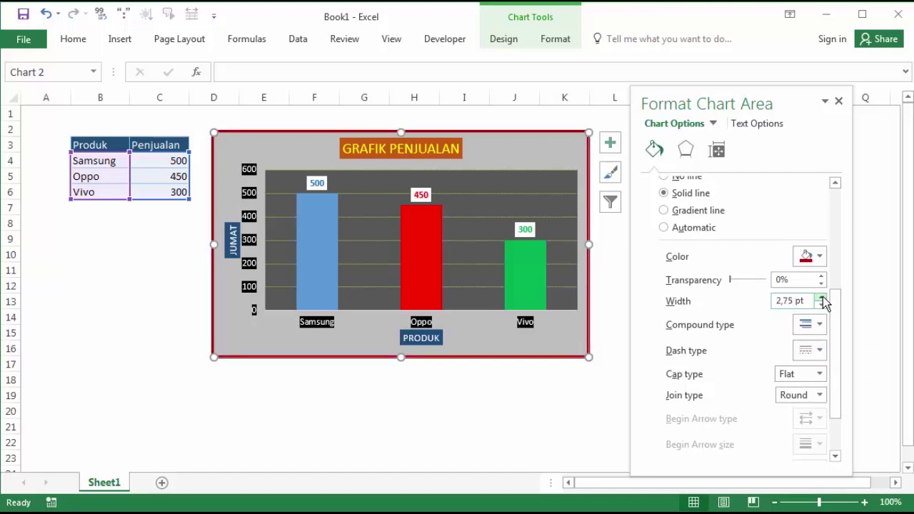
click(822, 298)
click(823, 297)
click(823, 297)
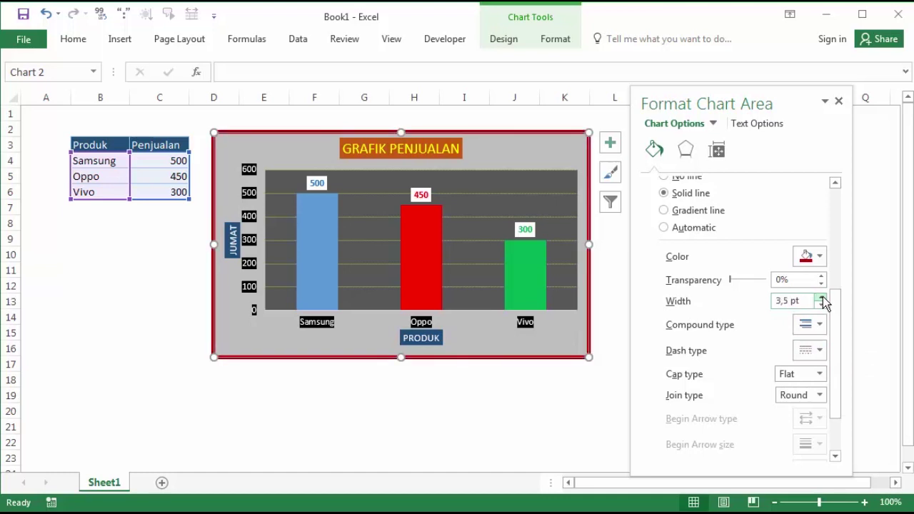
click(405, 399)
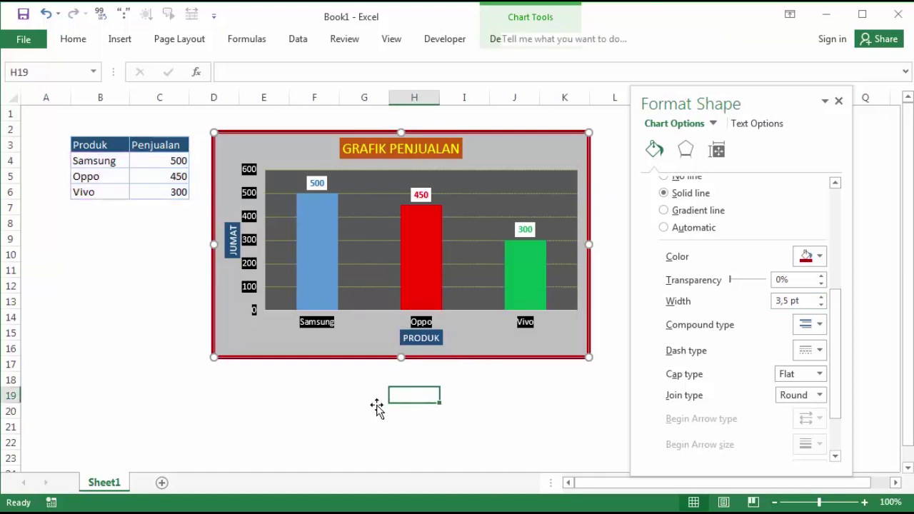
click(376, 408)
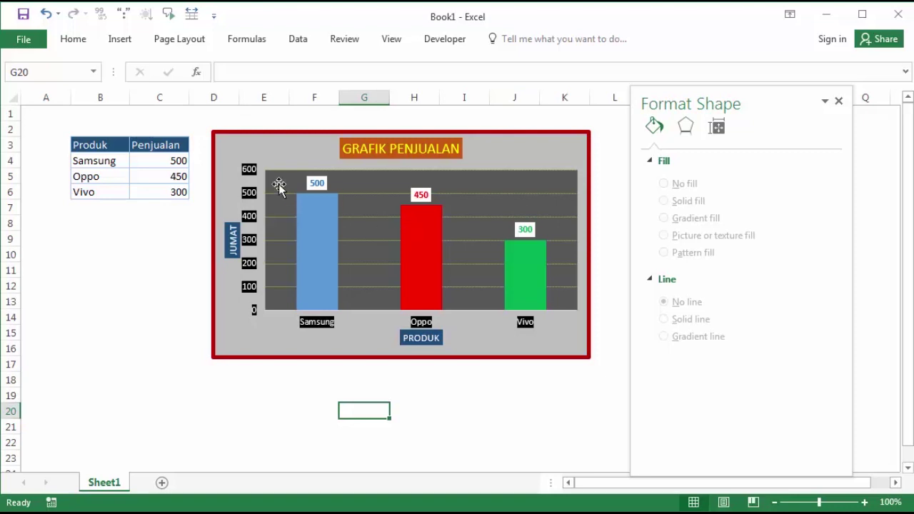
click(106, 253)
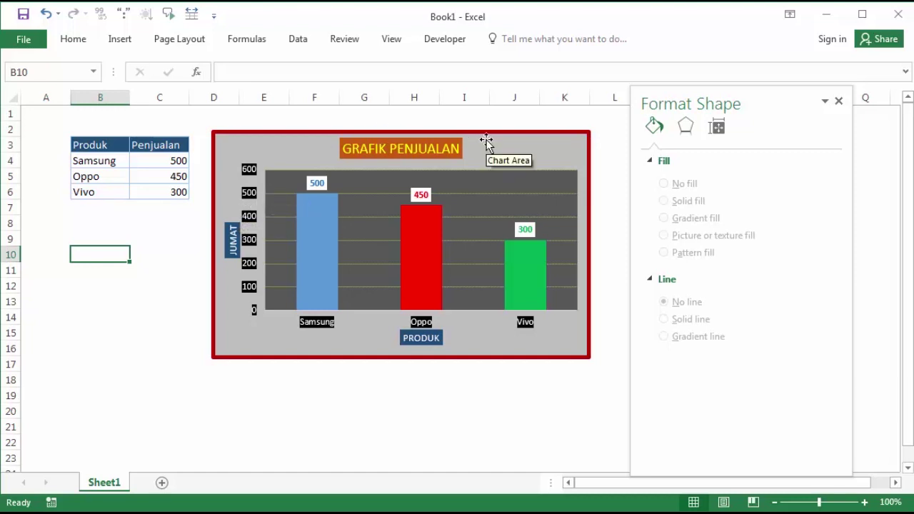
mouse_move(421, 243)
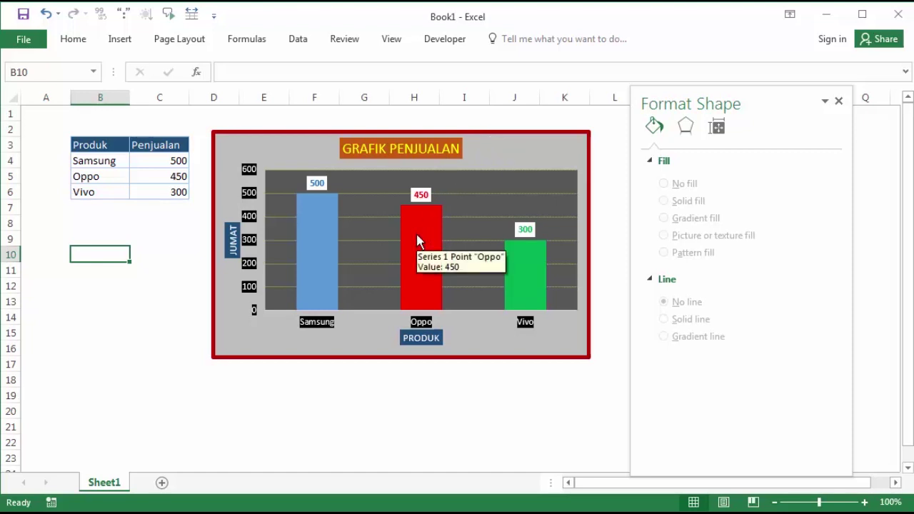
click(332, 220)
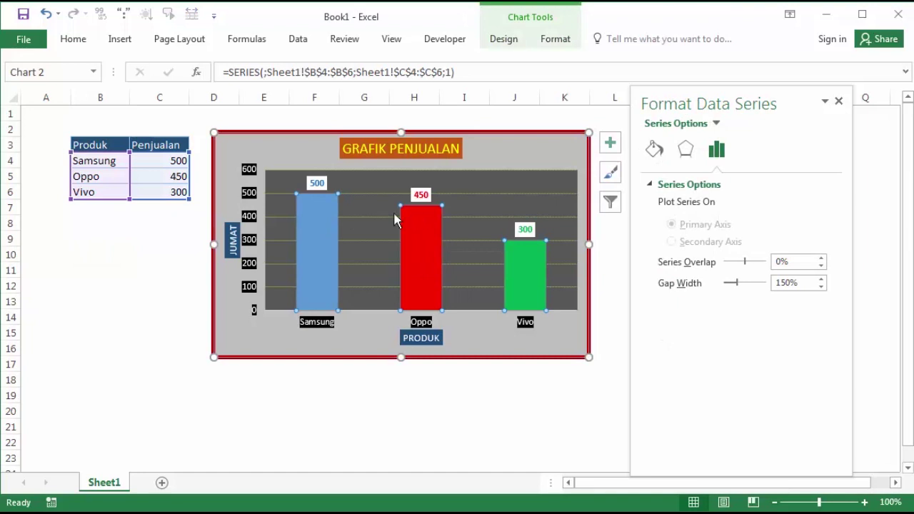
click(250, 145)
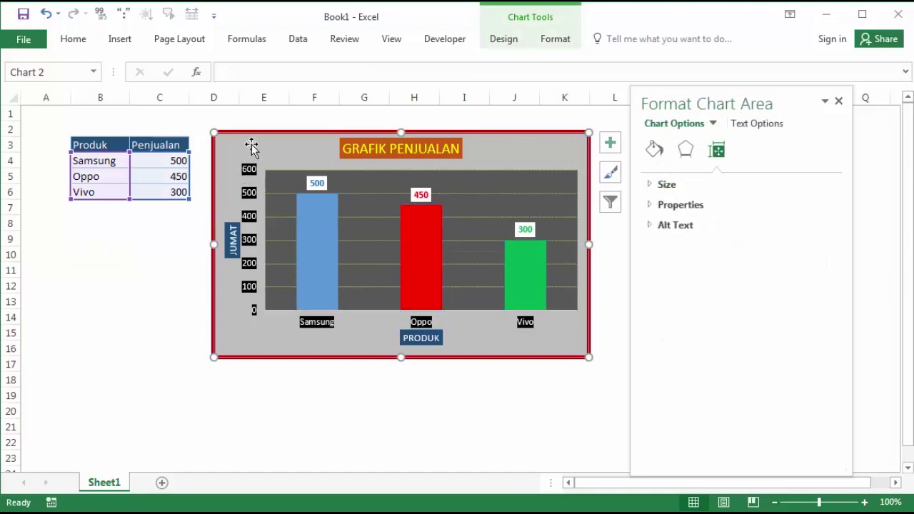
click(135, 242)
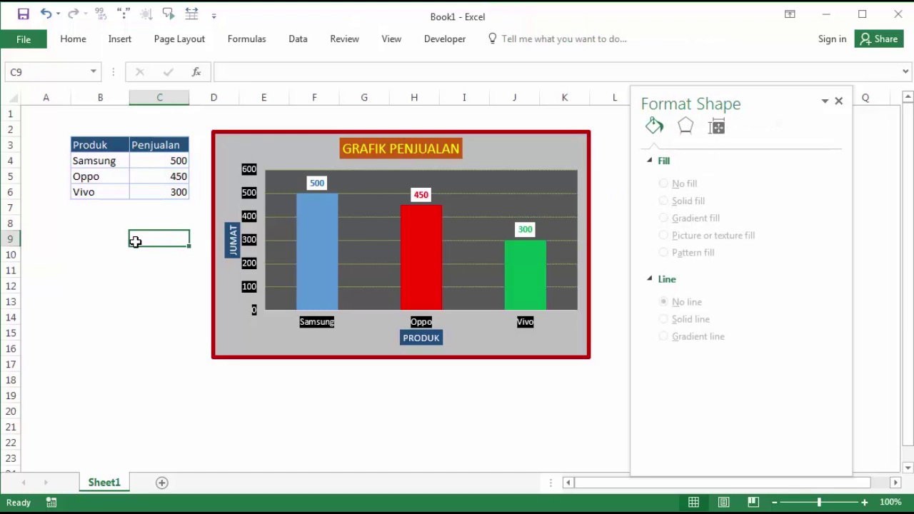